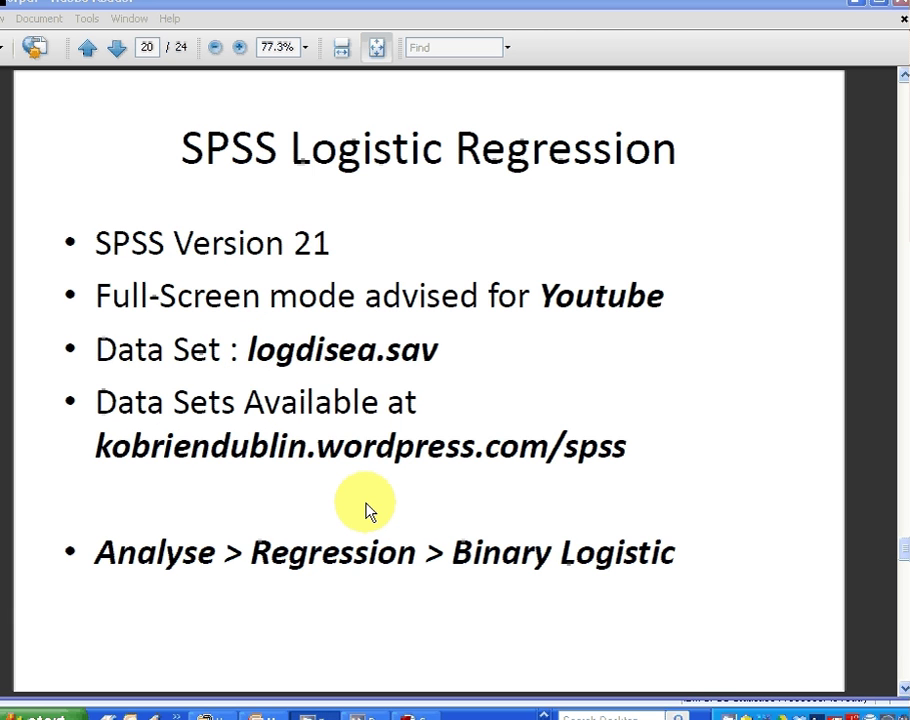
Advance the slides from page 20 to page 21, the SPSS Logistic Regression variable list.
click(157, 560)
click(521, 560)
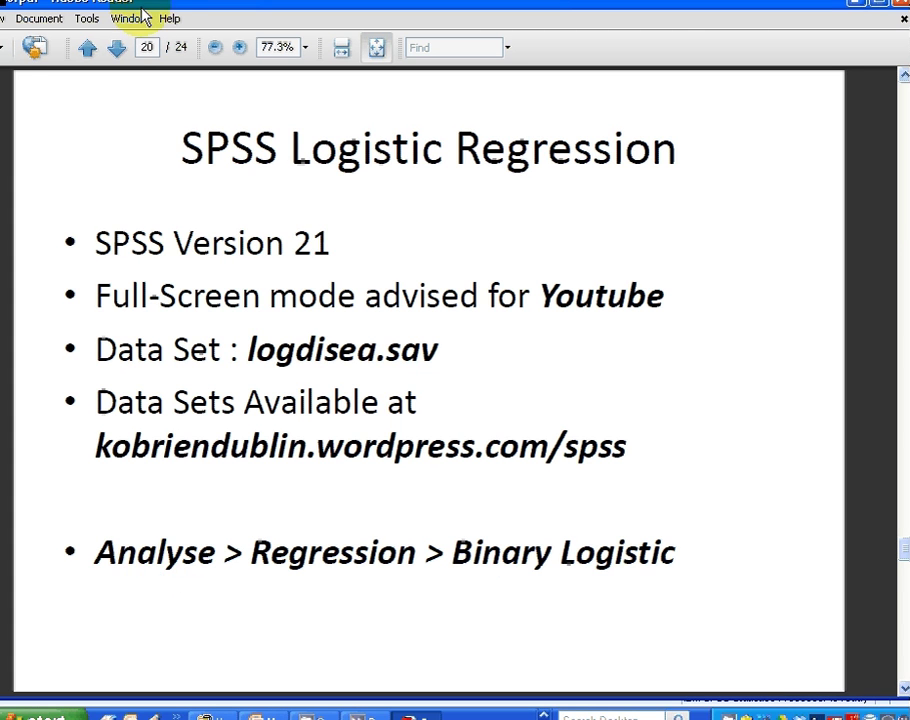
click(120, 52)
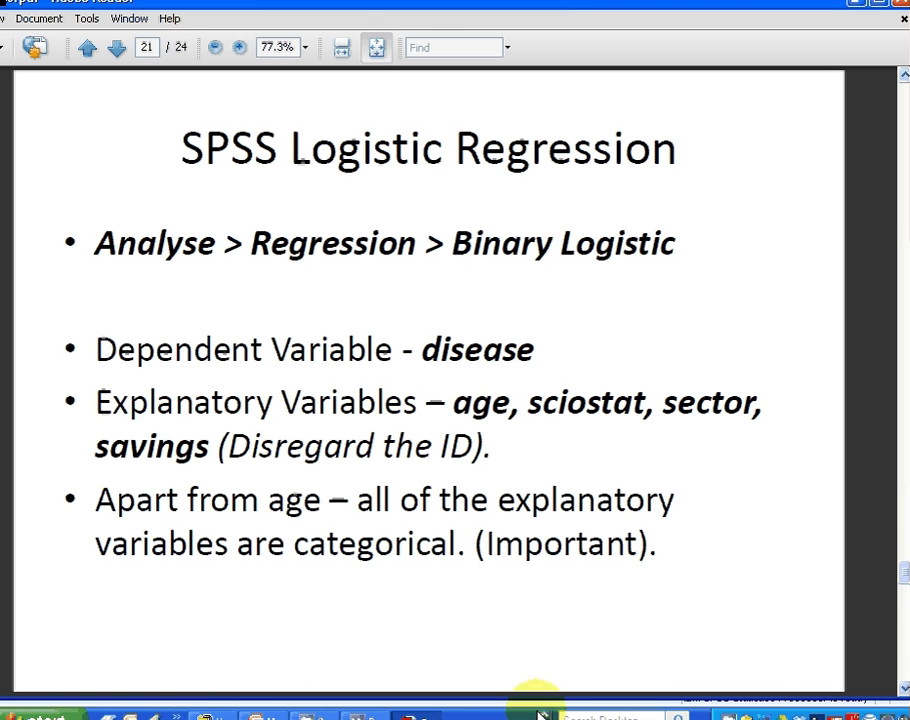
Switch to the logdisea.sav Data Editor and open the Binary Logistic regression dialog.
click(222, 714)
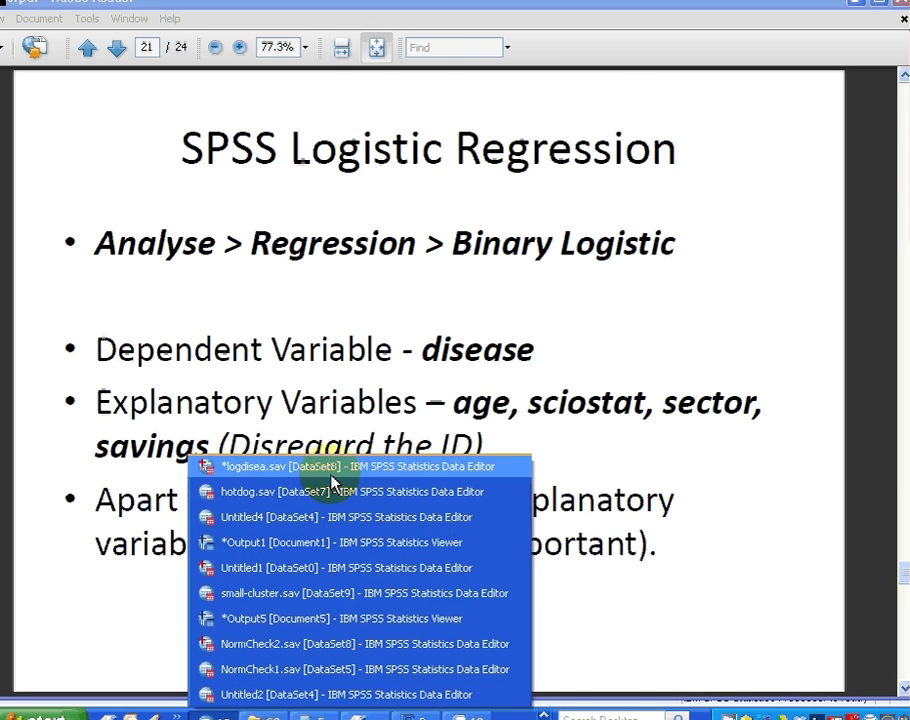
click(362, 467)
click(230, 23)
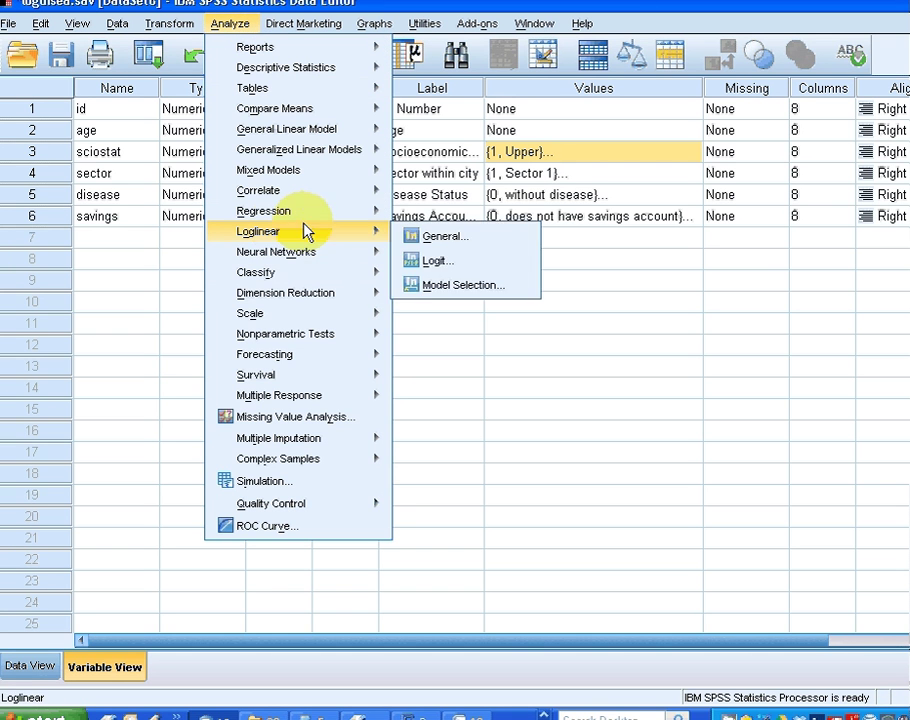
mouse_move(319, 222)
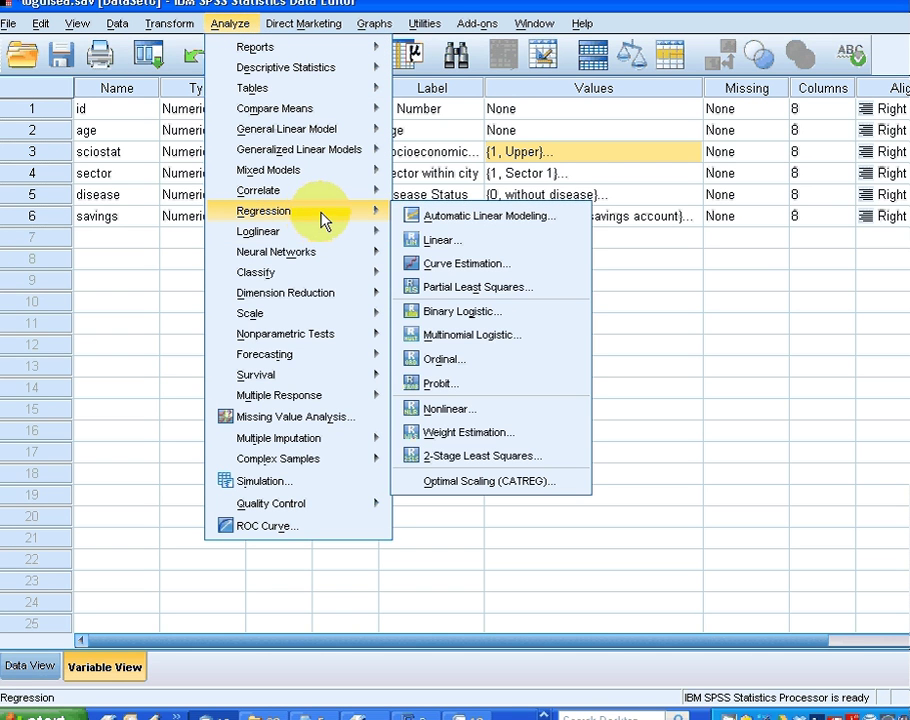
click(533, 323)
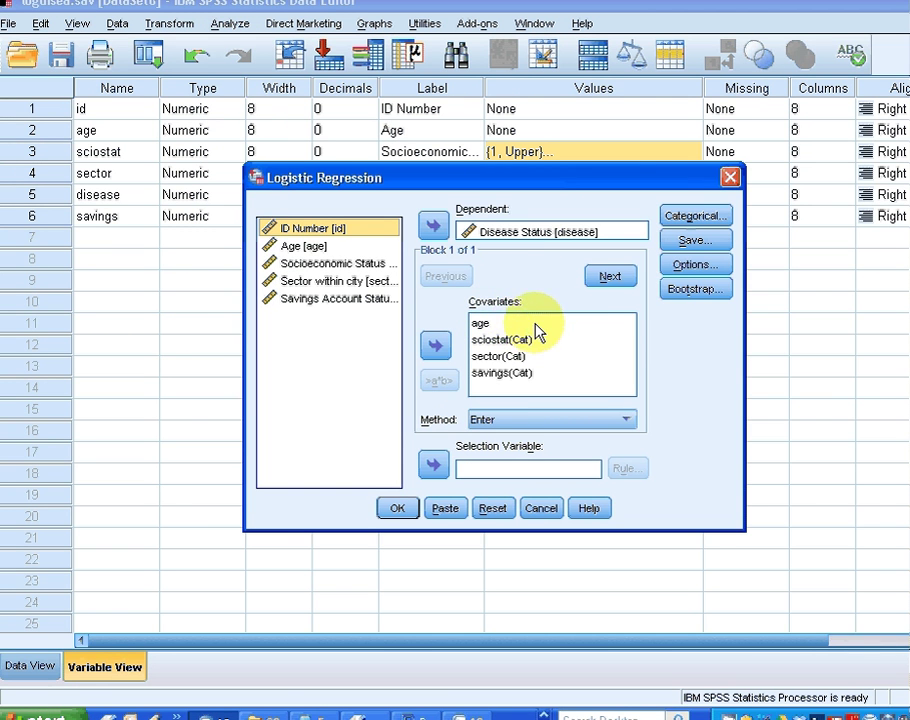
Select the sciostat, sector and savings categorical covariates.
click(503, 340)
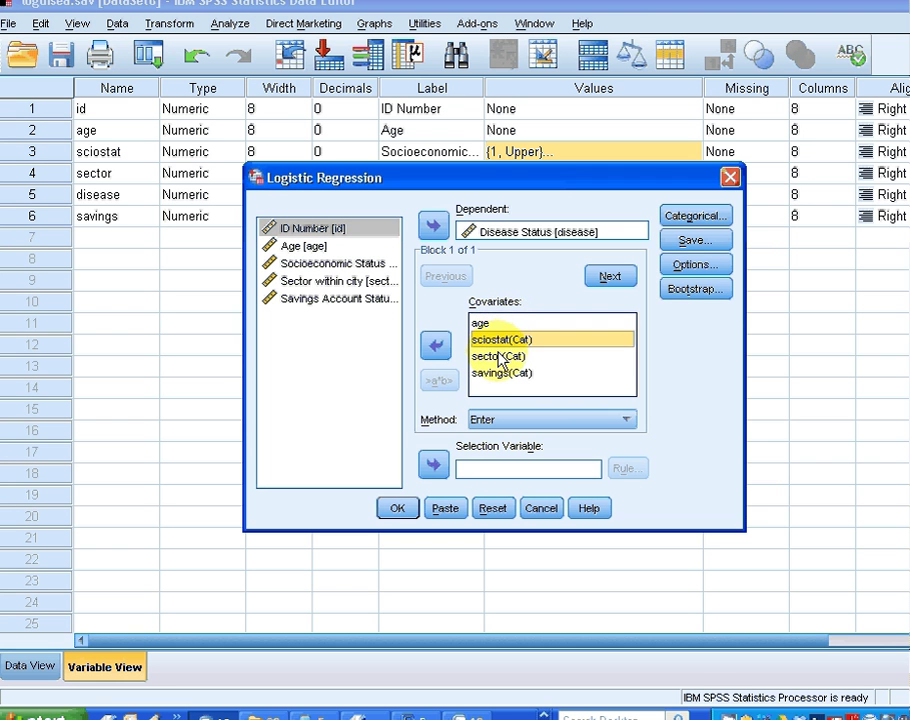
click(501, 356)
click(494, 372)
Select the age covariate and set the entry method to Forward: Conditional.
click(481, 324)
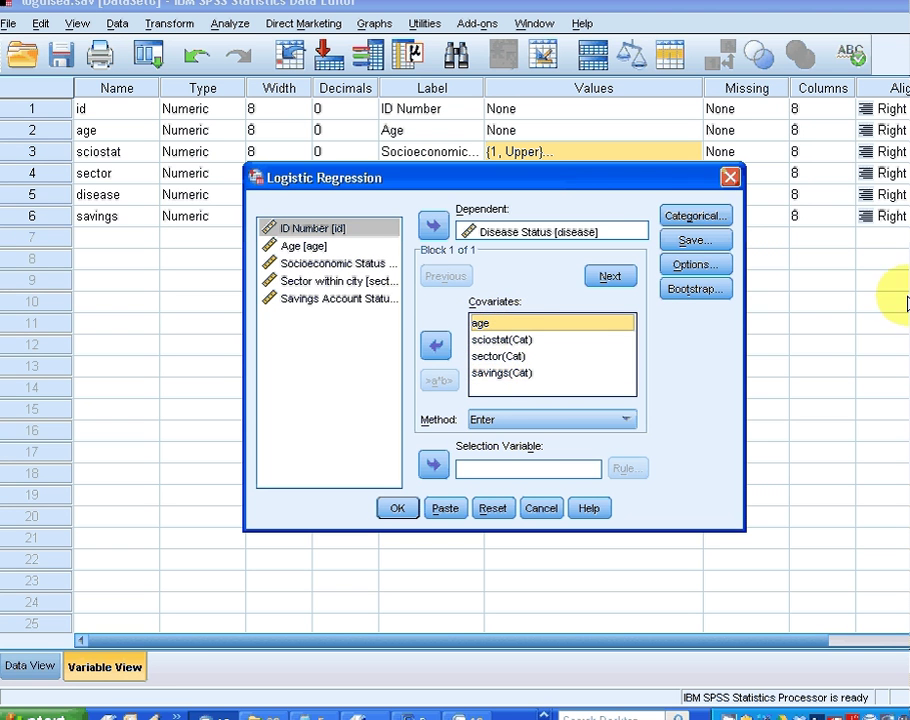
click(588, 236)
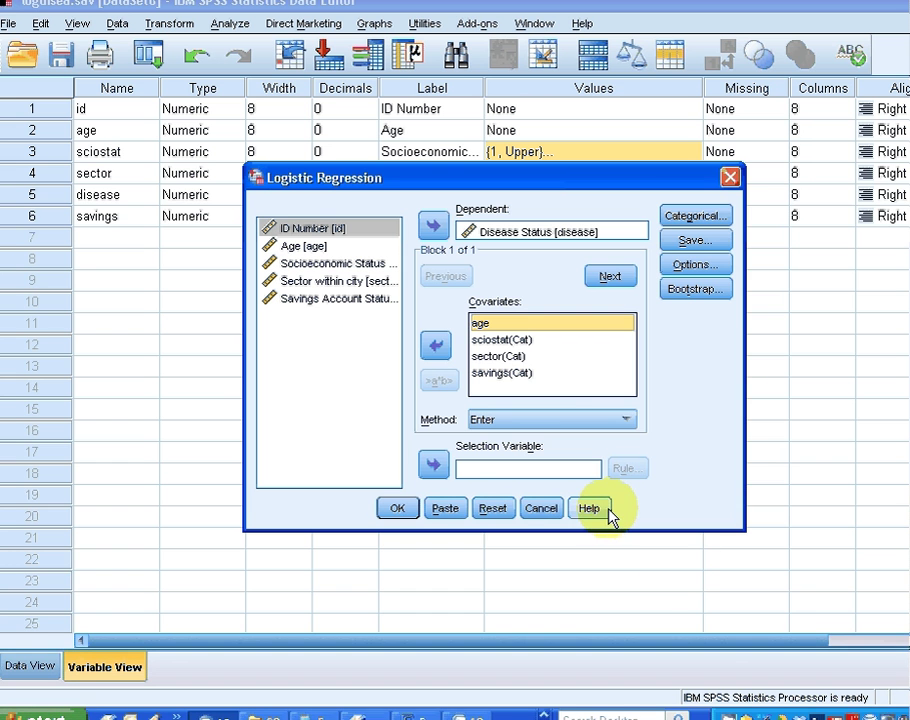
click(555, 419)
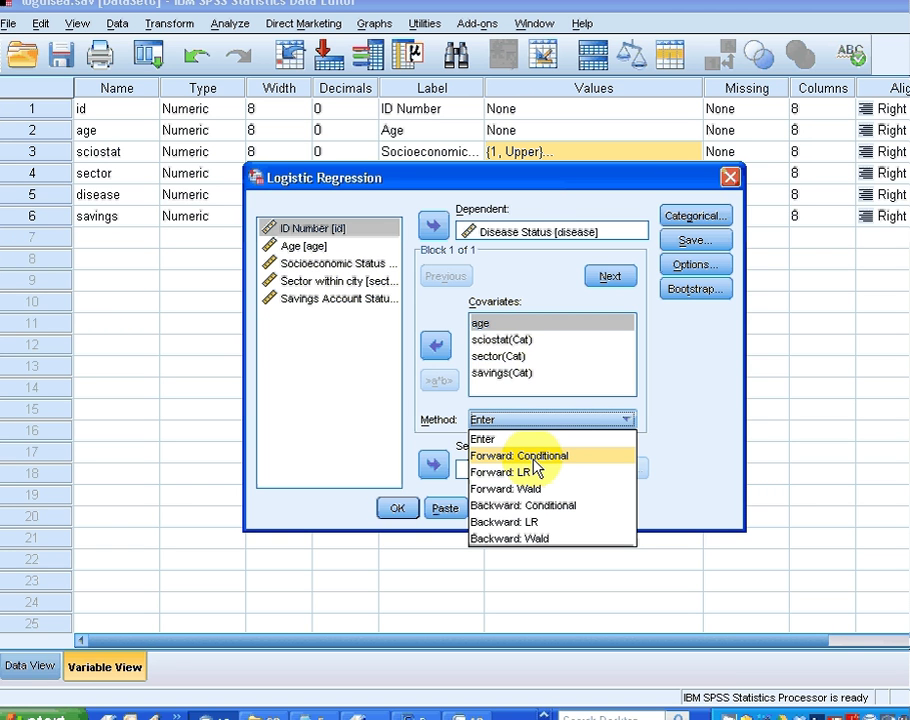
click(534, 457)
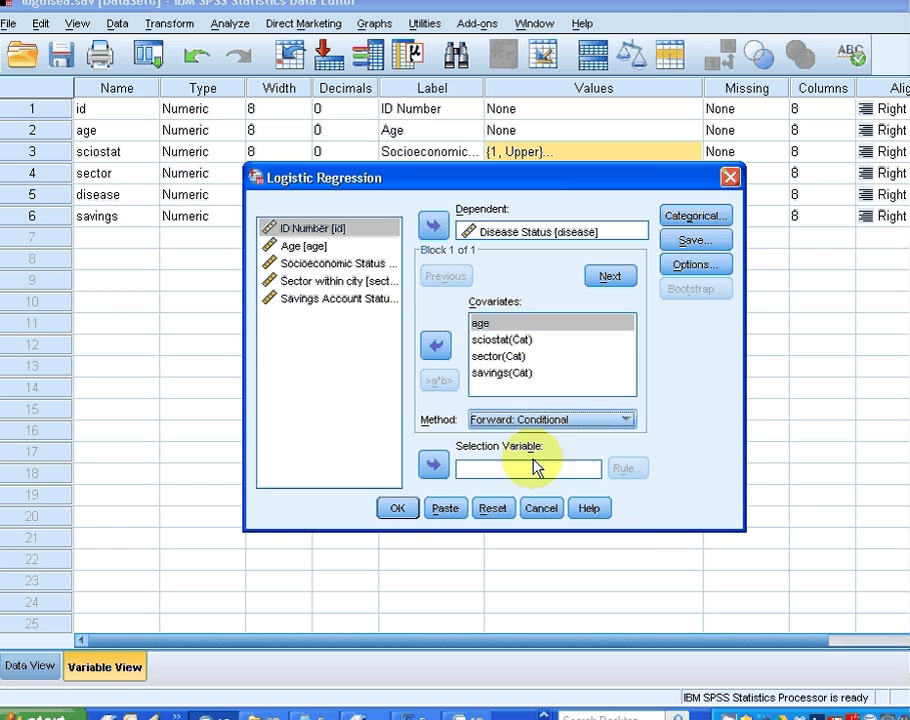
Run the forward conditional regression and inspect the Categorical Variables Codings table.
click(393, 509)
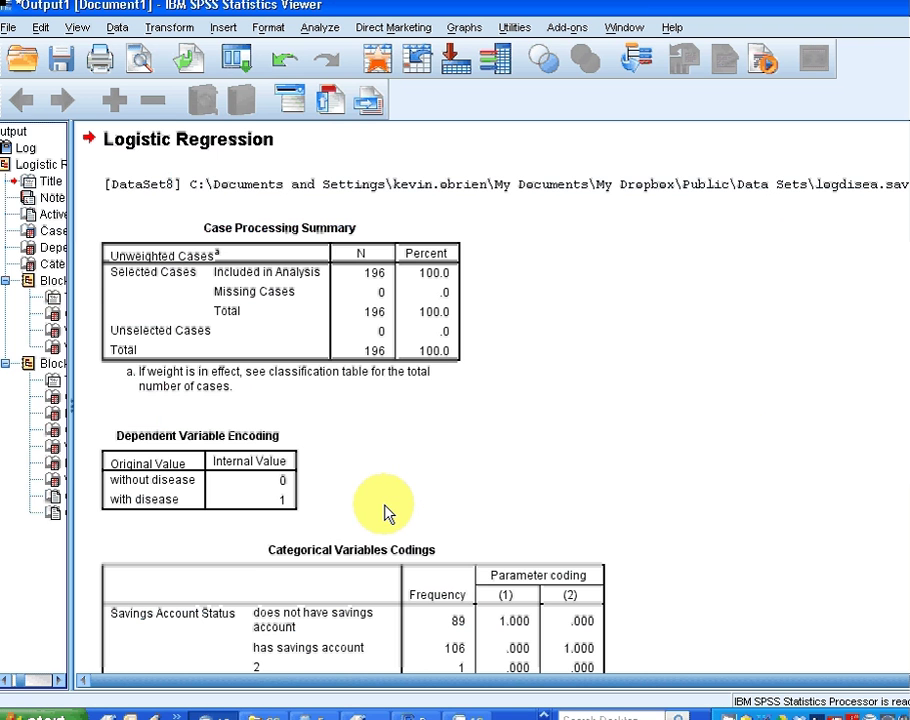
scroll(386, 457, down, 3)
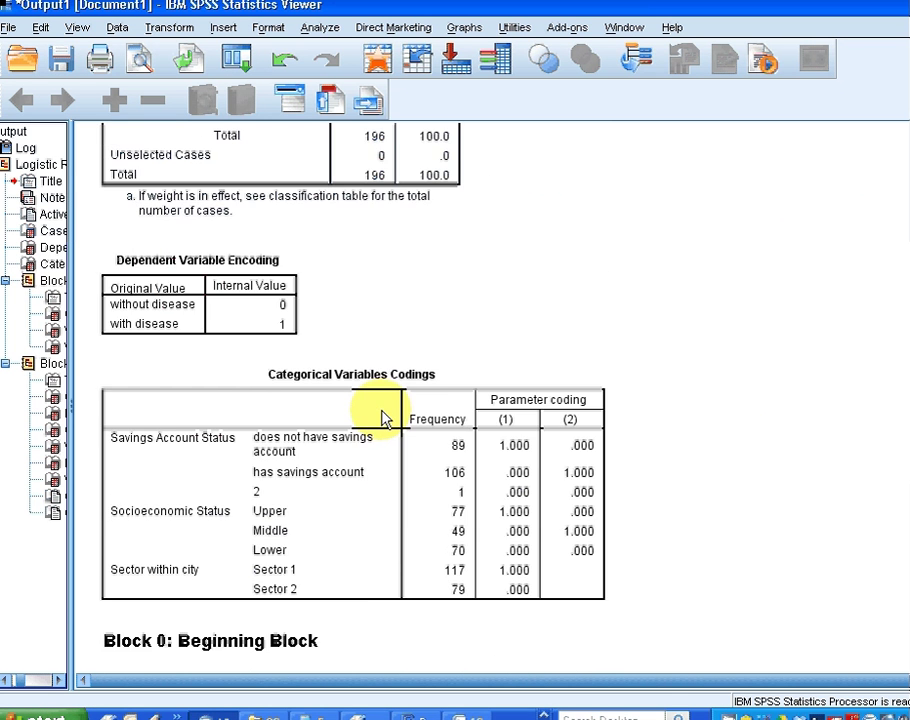
click(382, 417)
scroll(382, 417, down, 4)
scroll(385, 390, up, 4)
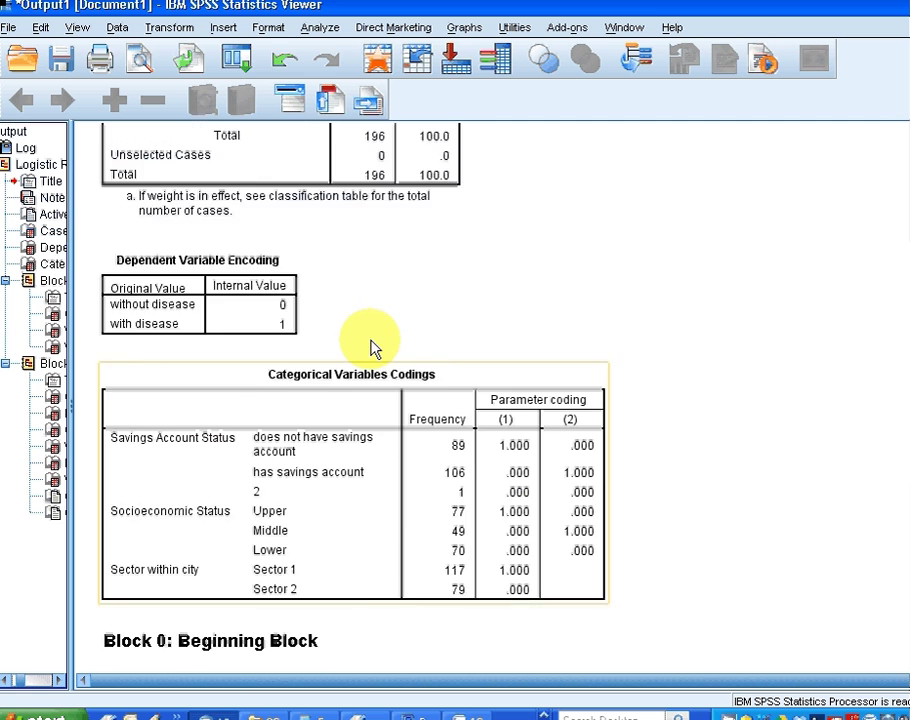
scroll(370, 348, down, 2)
click(372, 348)
scroll(372, 348, down, 4)
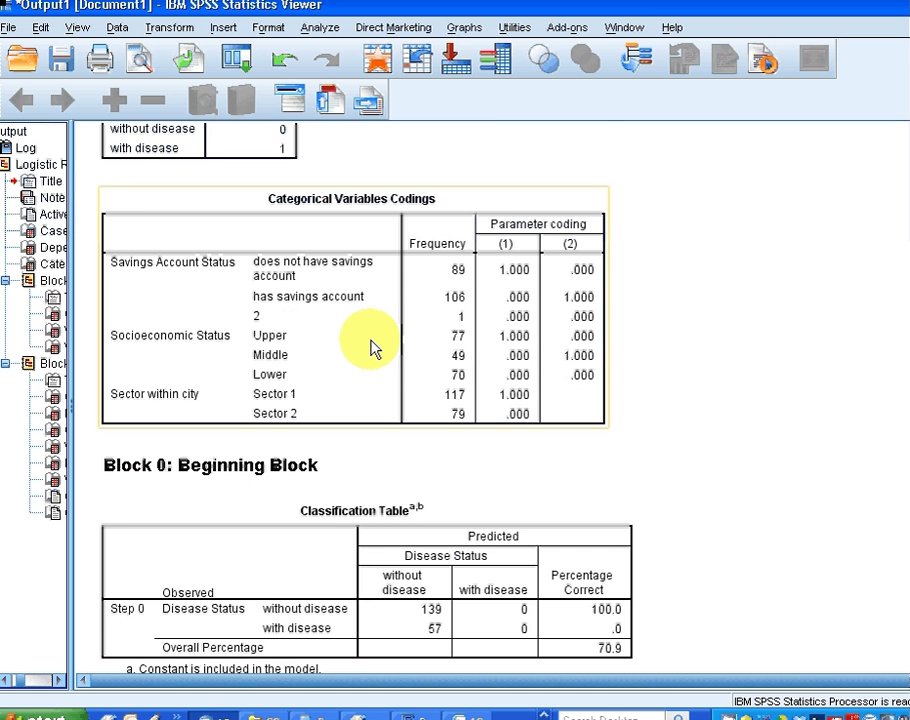
Review the Block 0 tables, then scroll to Variables in the Equation showing sector and age entering.
click(376, 384)
click(428, 572)
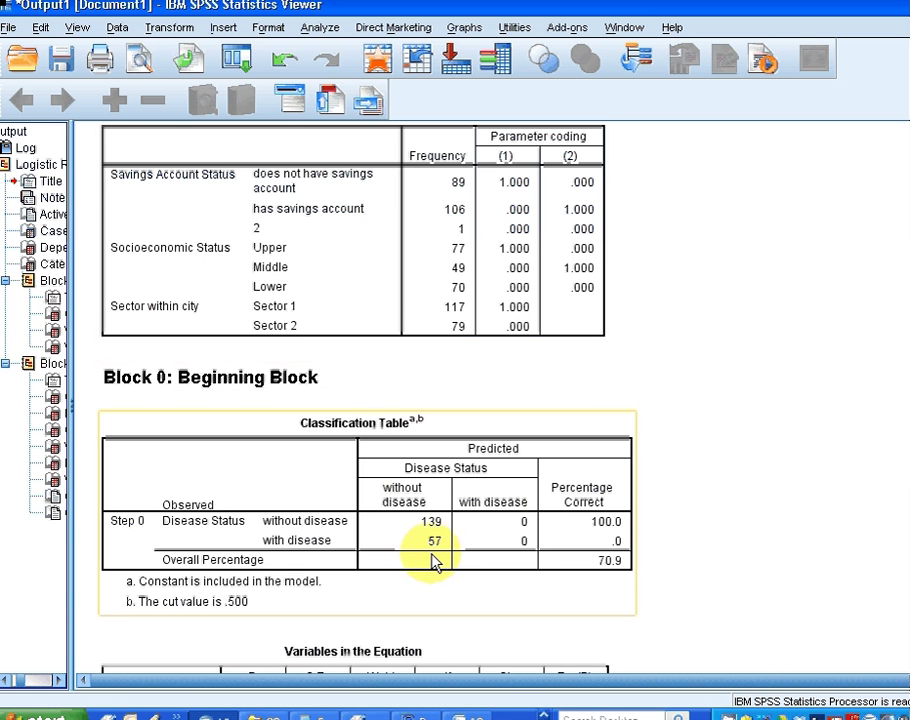
scroll(432, 560, down, 3)
click(432, 552)
scroll(432, 552, down, 3)
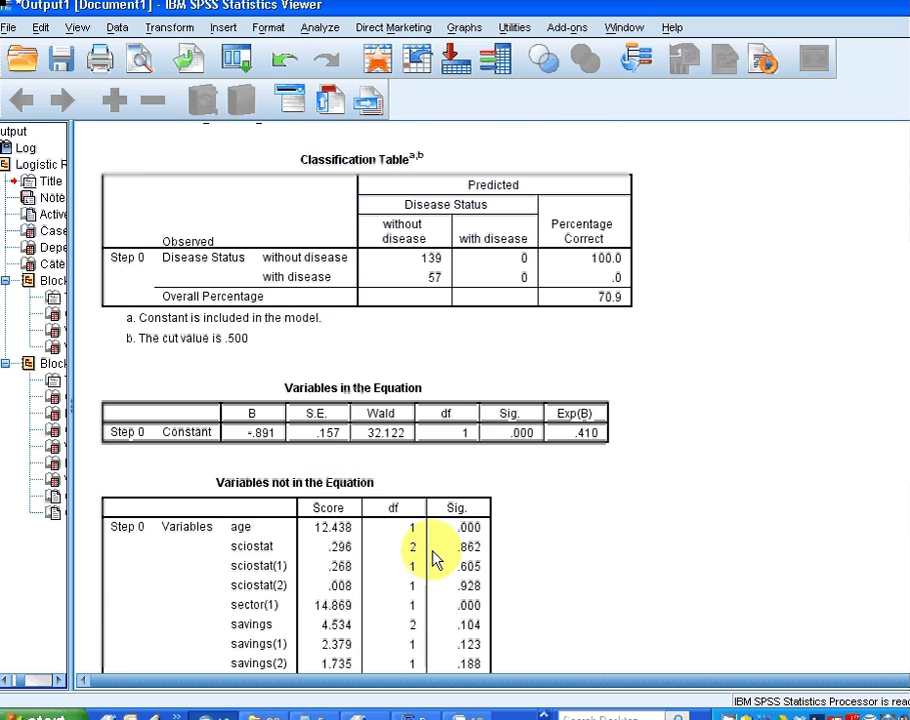
click(435, 560)
scroll(435, 560, down, 2)
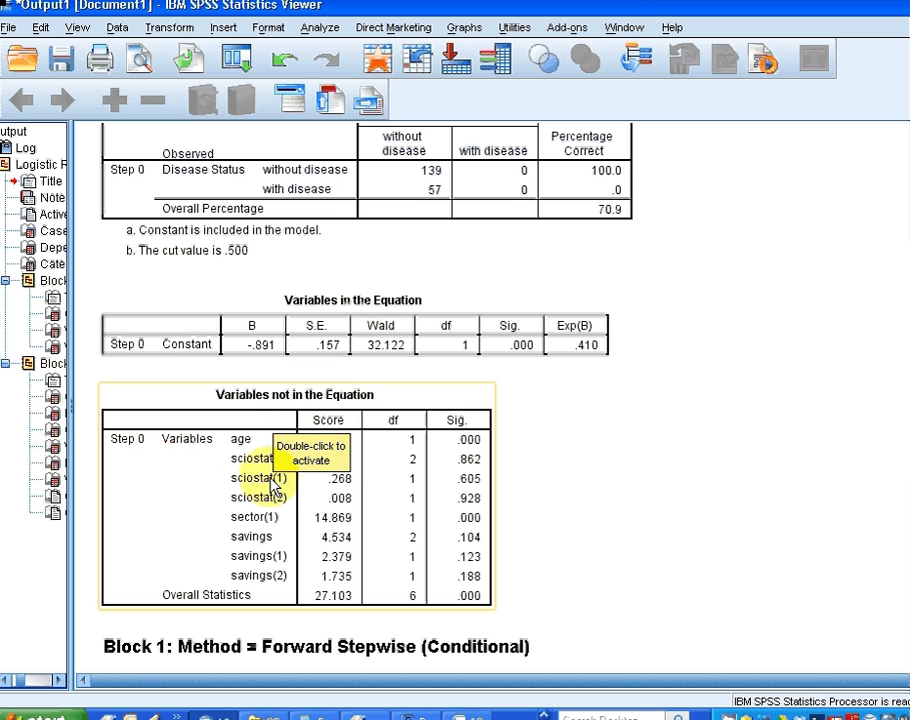
scroll(266, 580, down, 2)
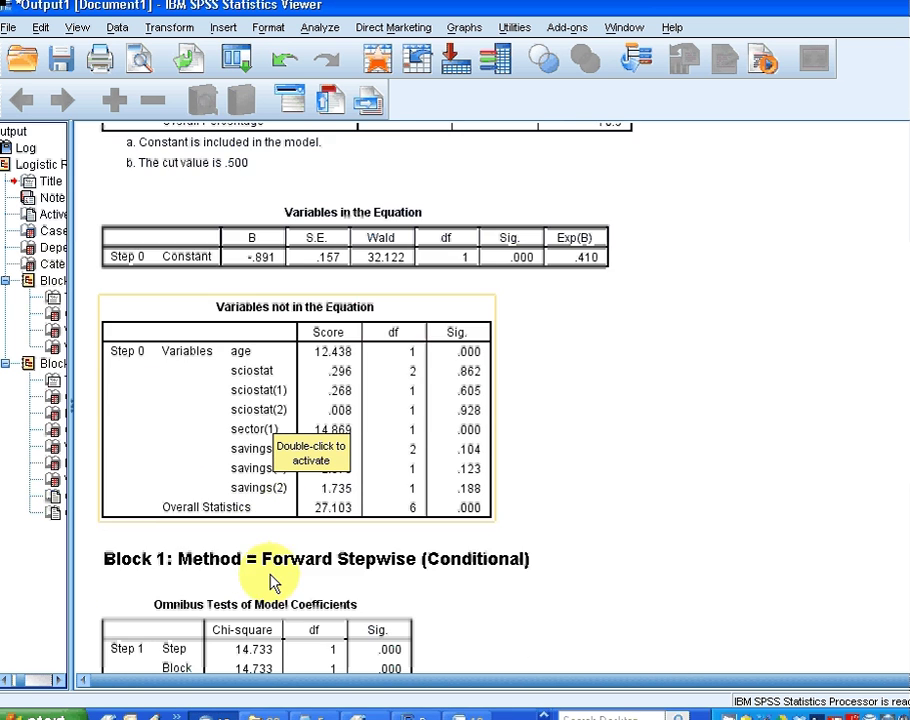
scroll(272, 583, down, 2)
scroll(272, 584, down, 2)
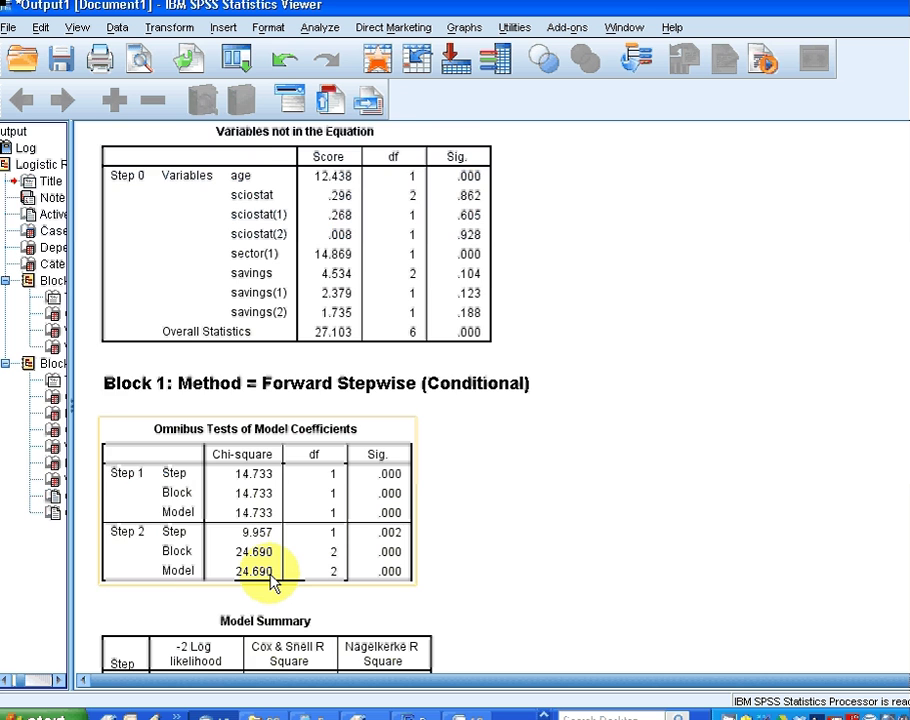
scroll(272, 585, down, 6)
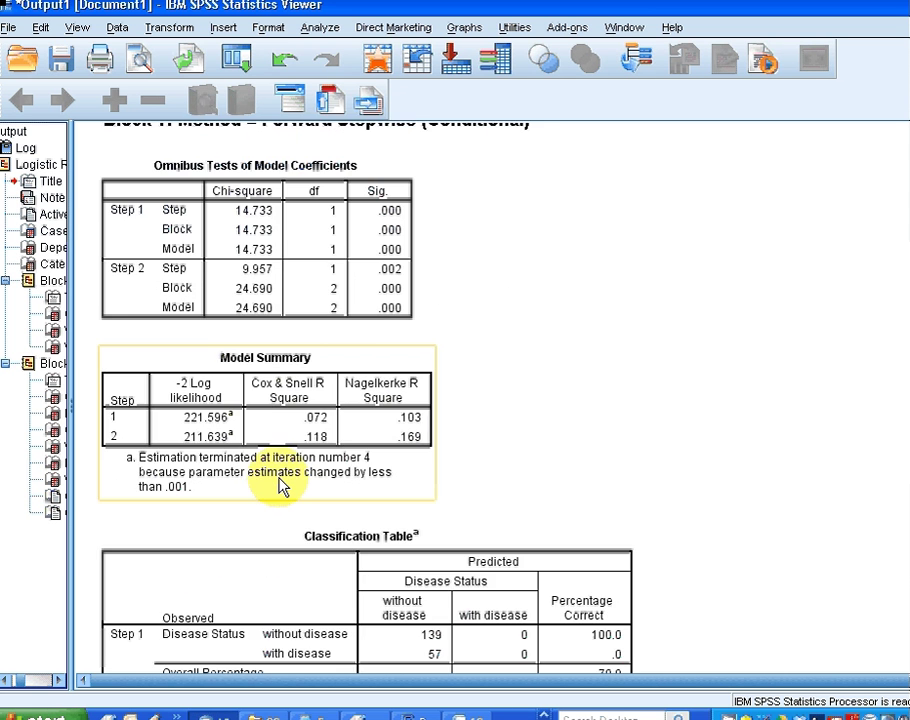
scroll(280, 485, down, 2)
scroll(280, 485, down, 6)
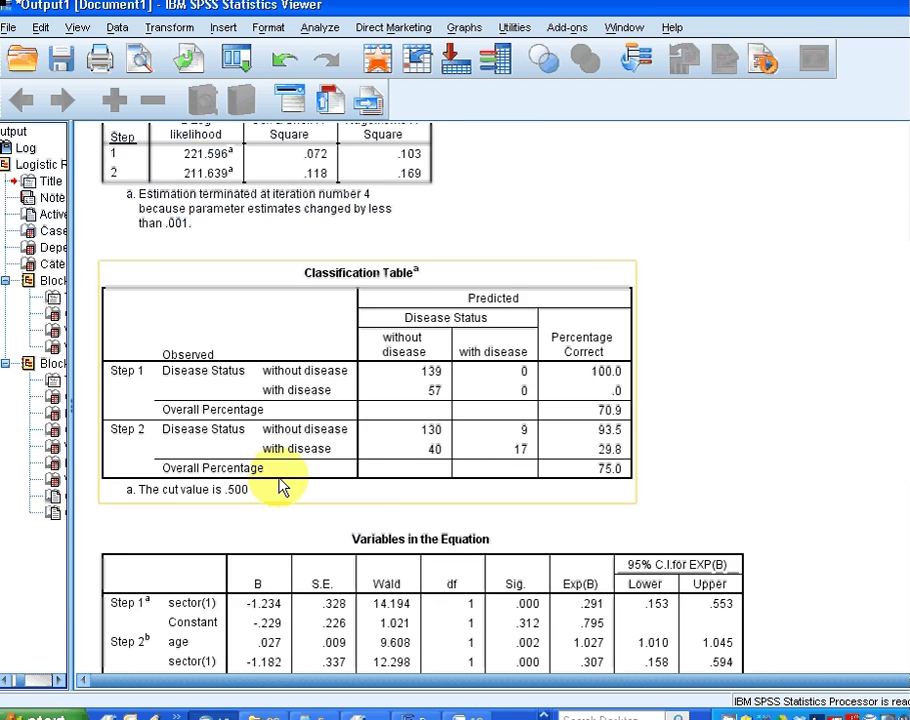
scroll(280, 485, down, 4)
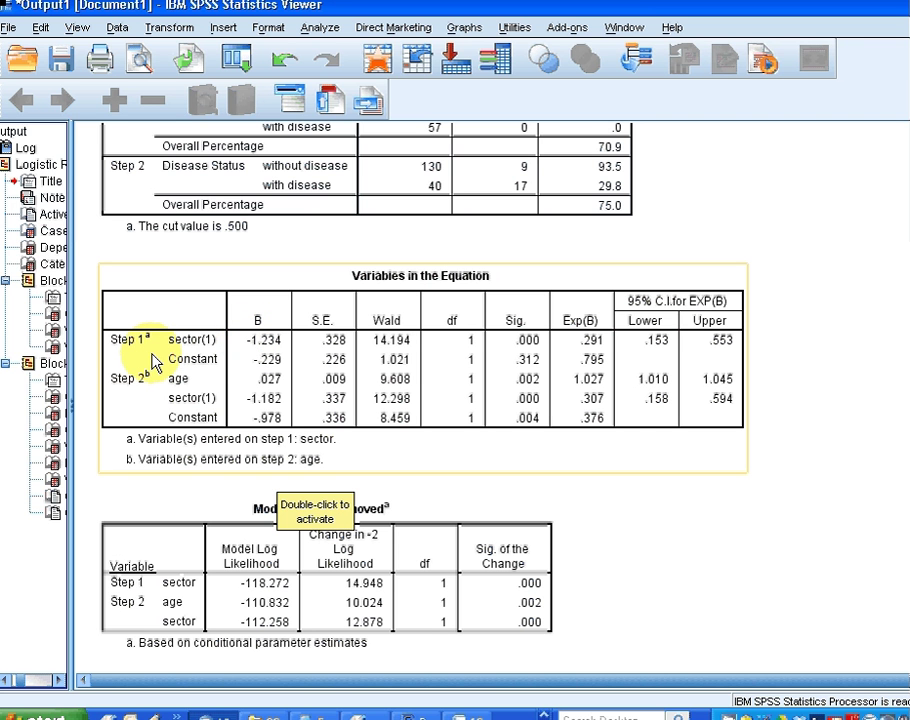
click(398, 248)
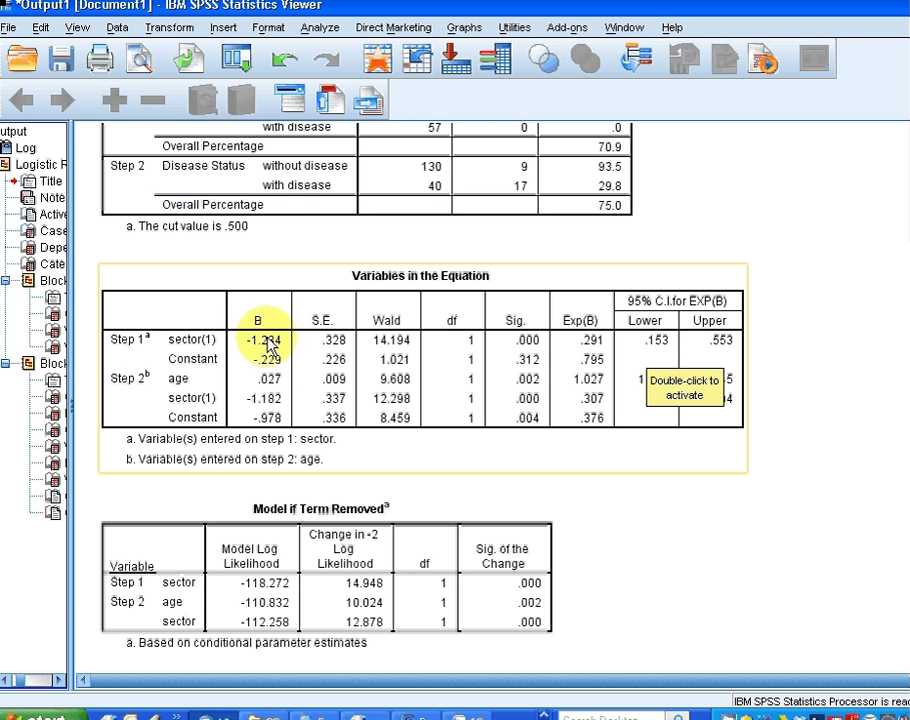
click(565, 537)
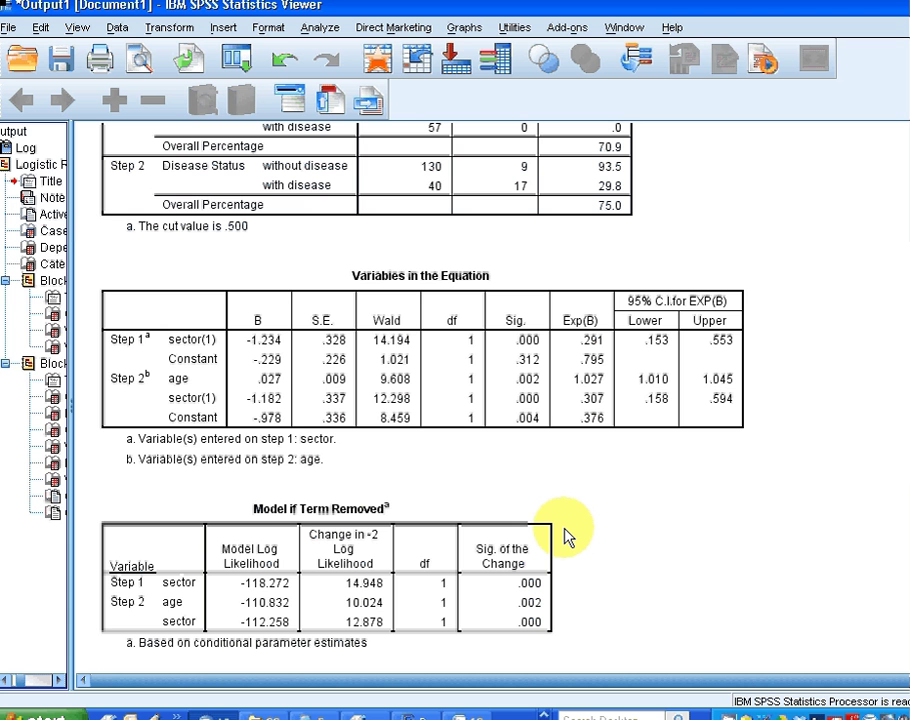
click(245, 441)
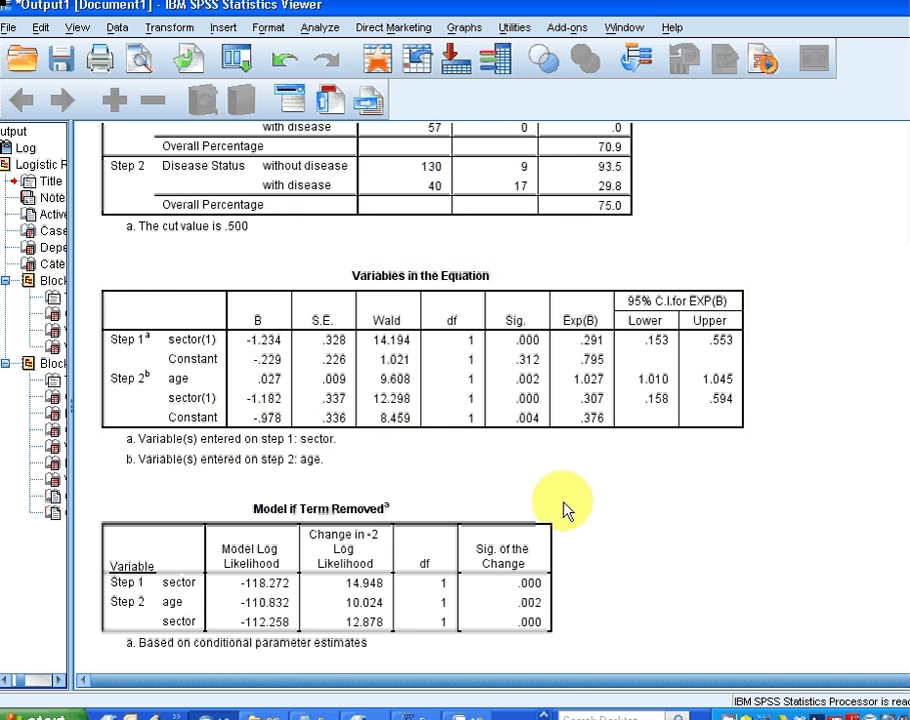
scroll(565, 510, down, 2)
scroll(565, 510, down, 6)
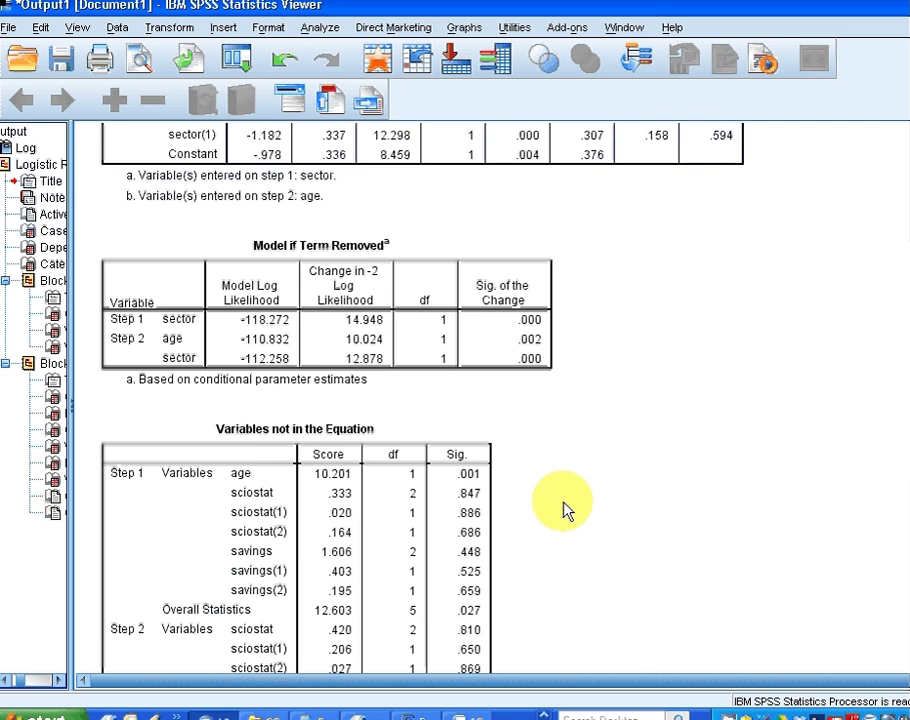
scroll(565, 510, down, 2)
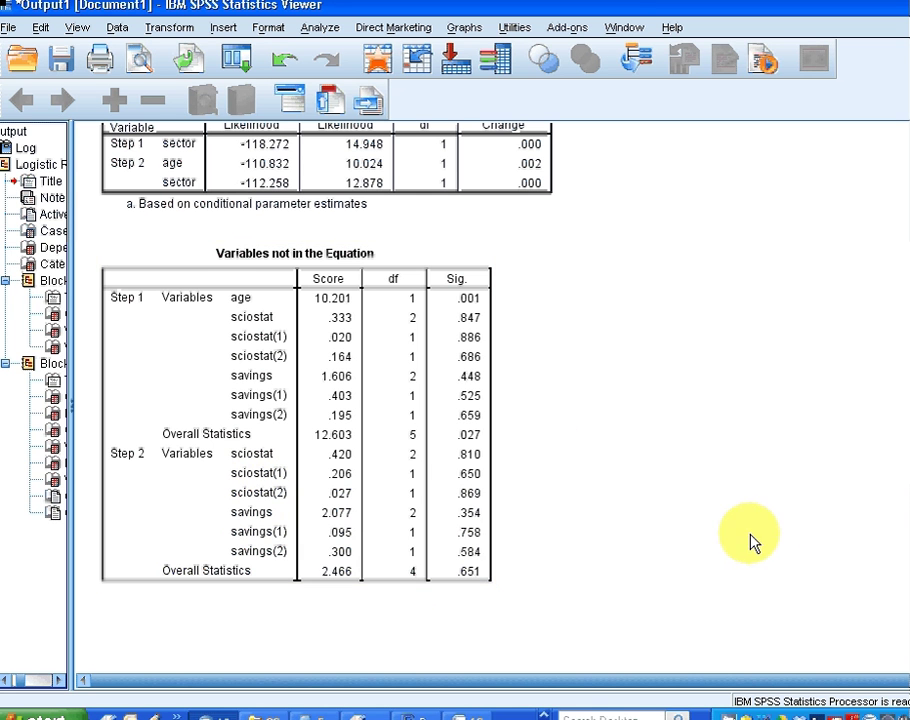
scroll(545, 575, down, 3)
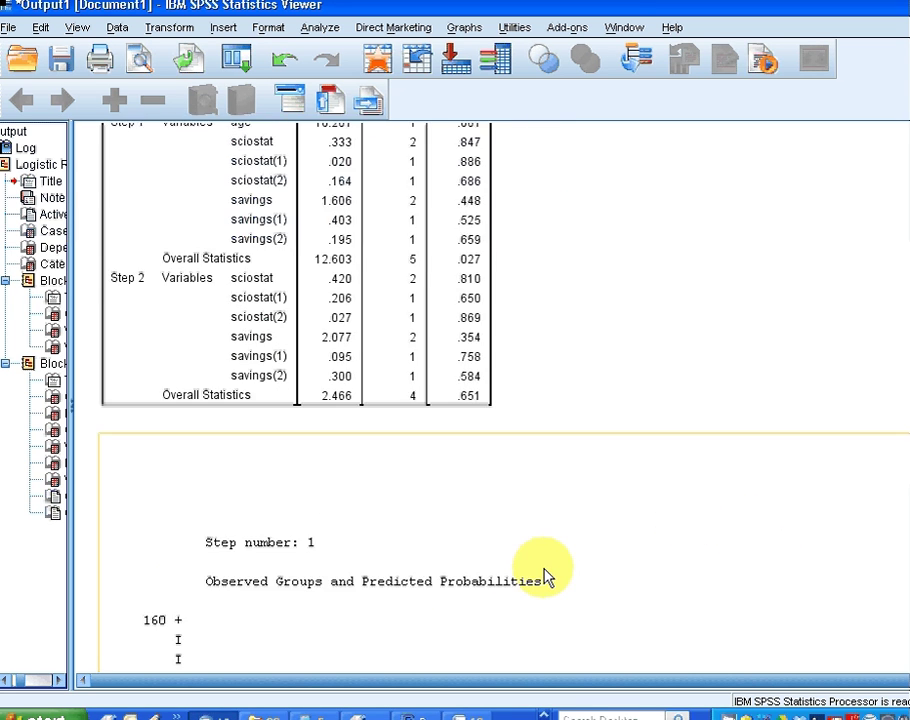
scroll(545, 575, down, 2)
scroll(503, 260, up, 6)
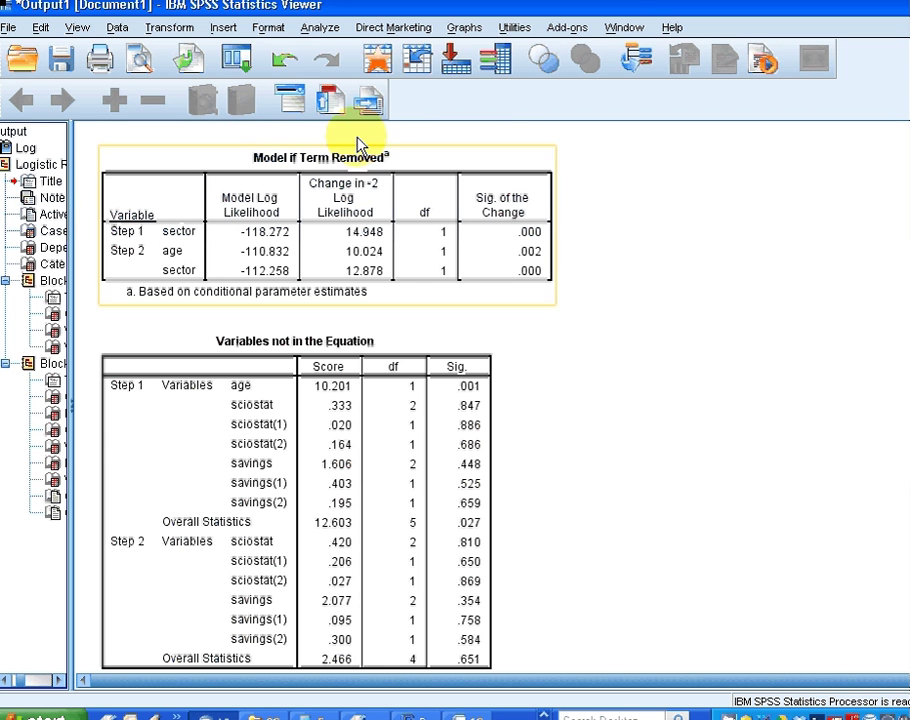
Reopen Binary Logistic, set Method to Backward: Conditional and run the regression on disease.
click(322, 28)
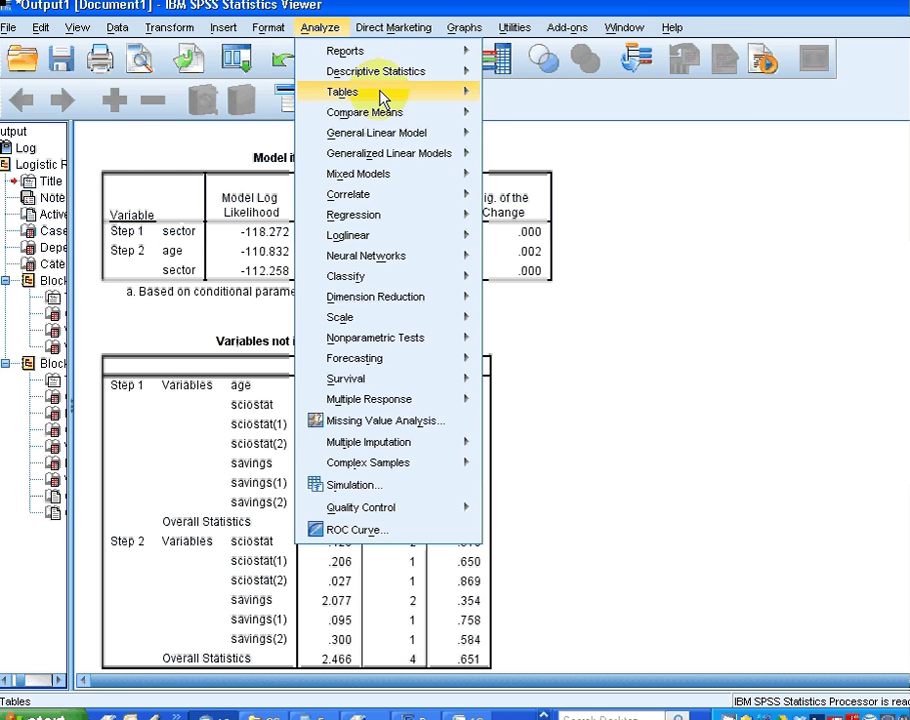
mouse_move(398, 143)
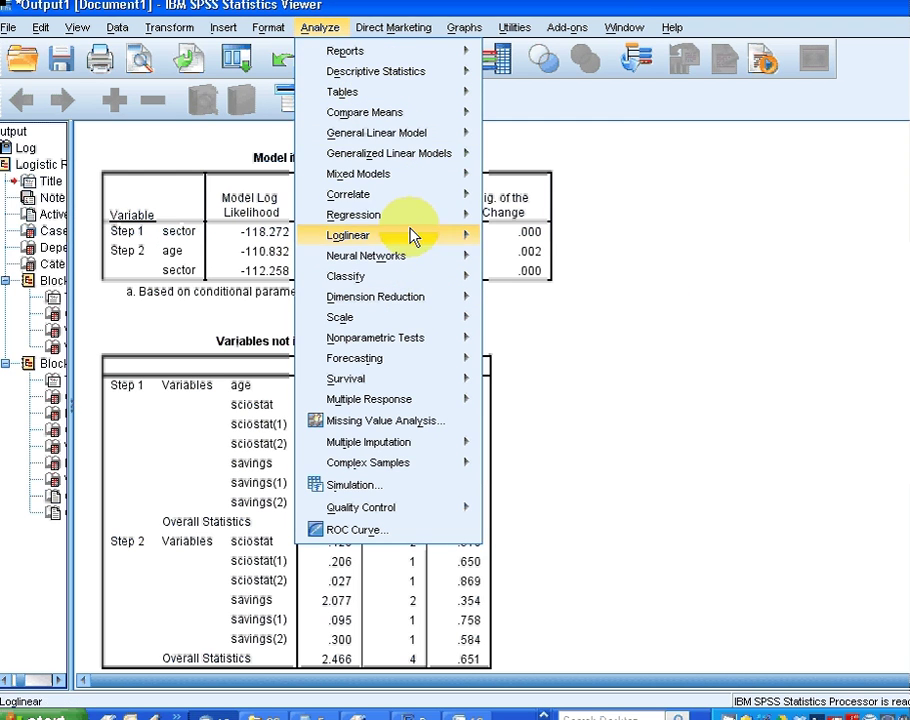
mouse_move(417, 222)
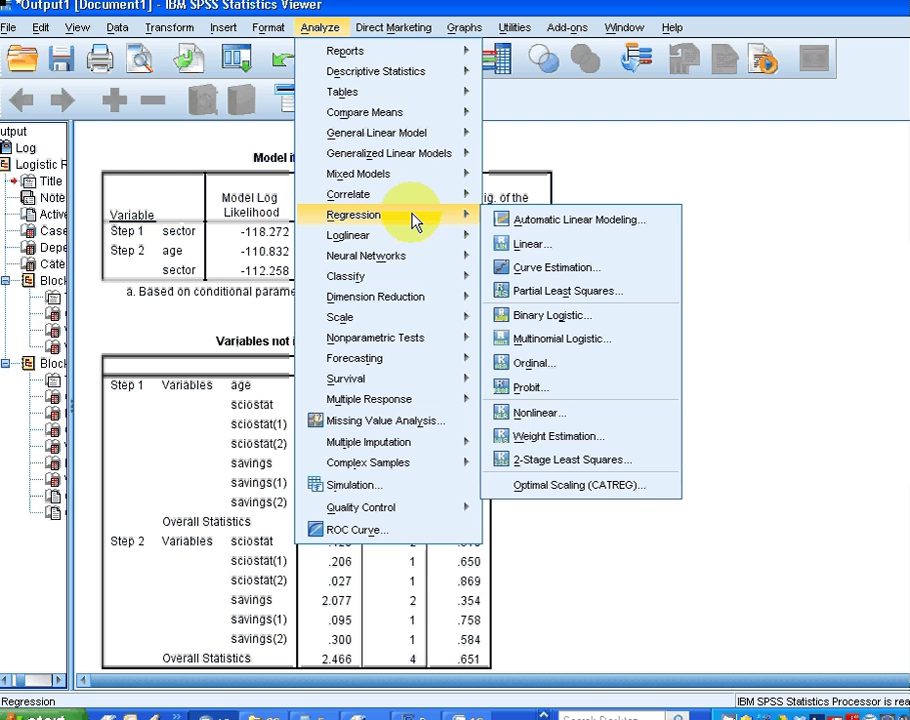
mouse_move(458, 216)
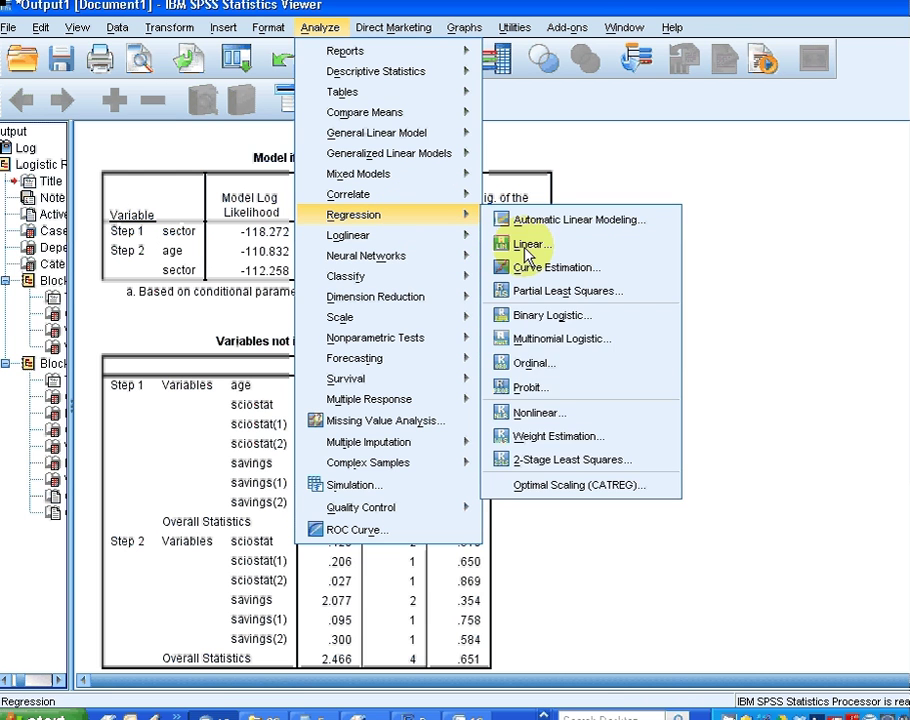
click(552, 316)
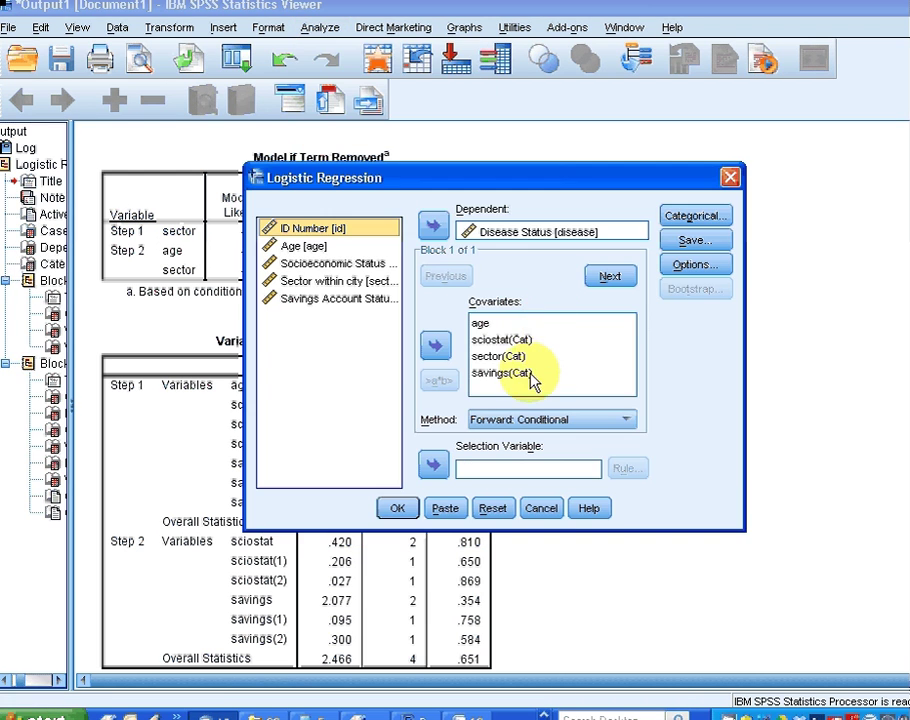
click(520, 419)
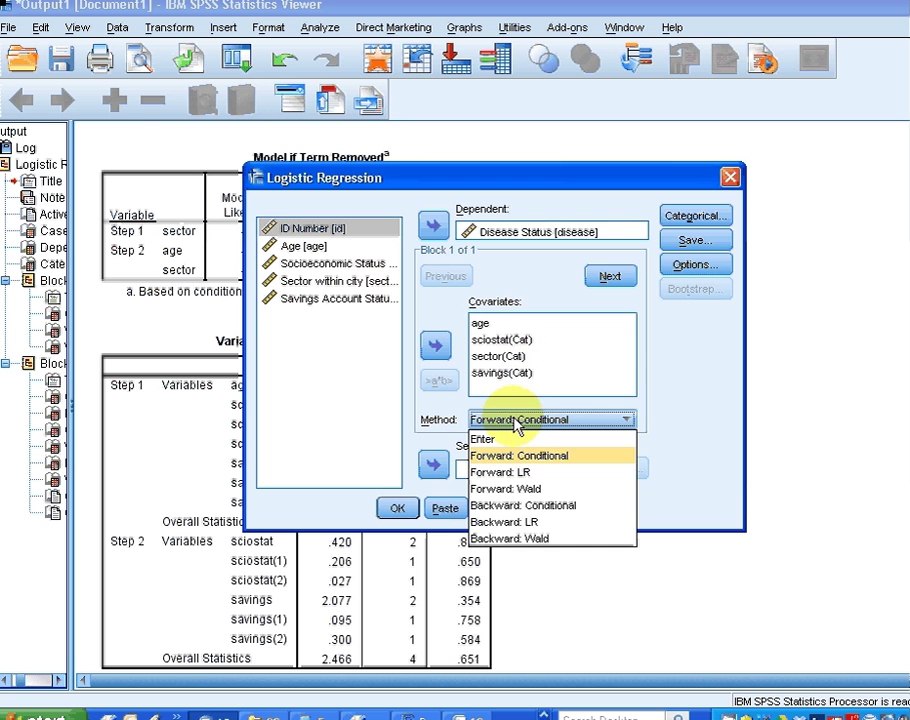
click(542, 512)
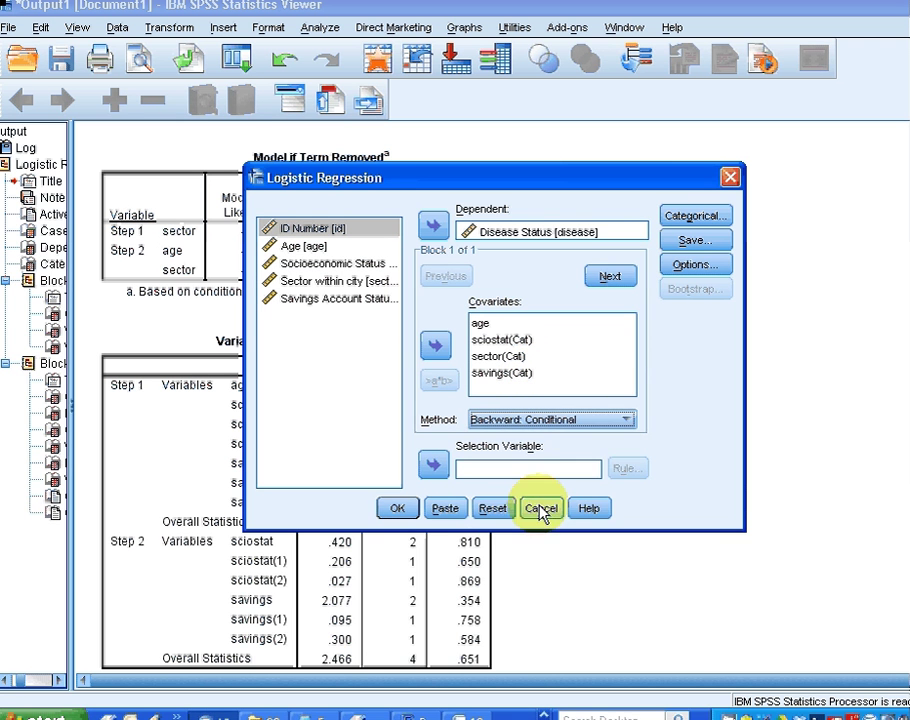
click(405, 508)
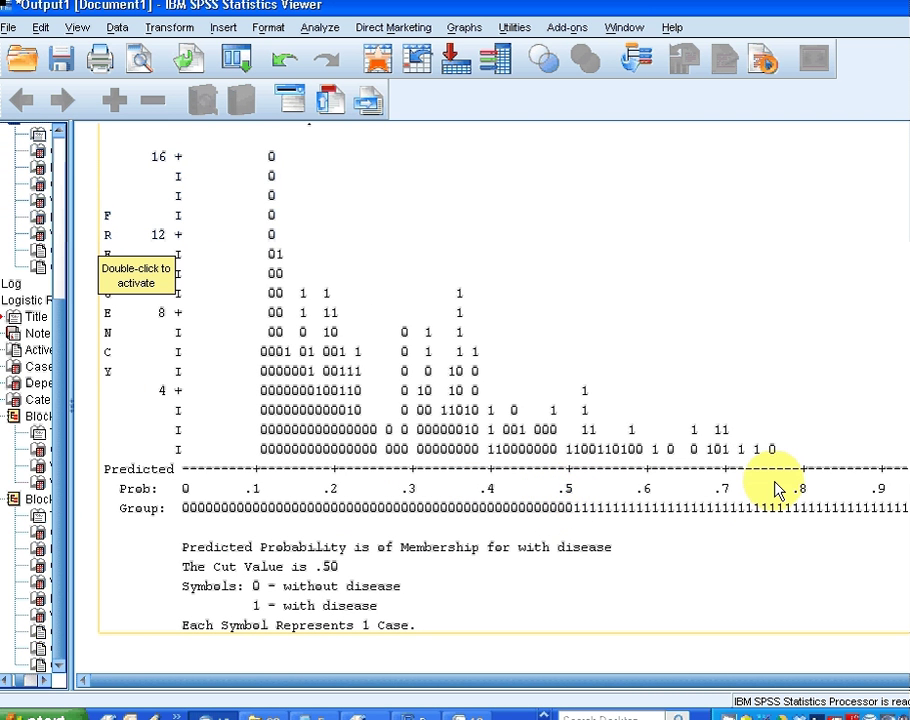
scroll(778, 489, up, 10)
scroll(778, 489, up, 10)
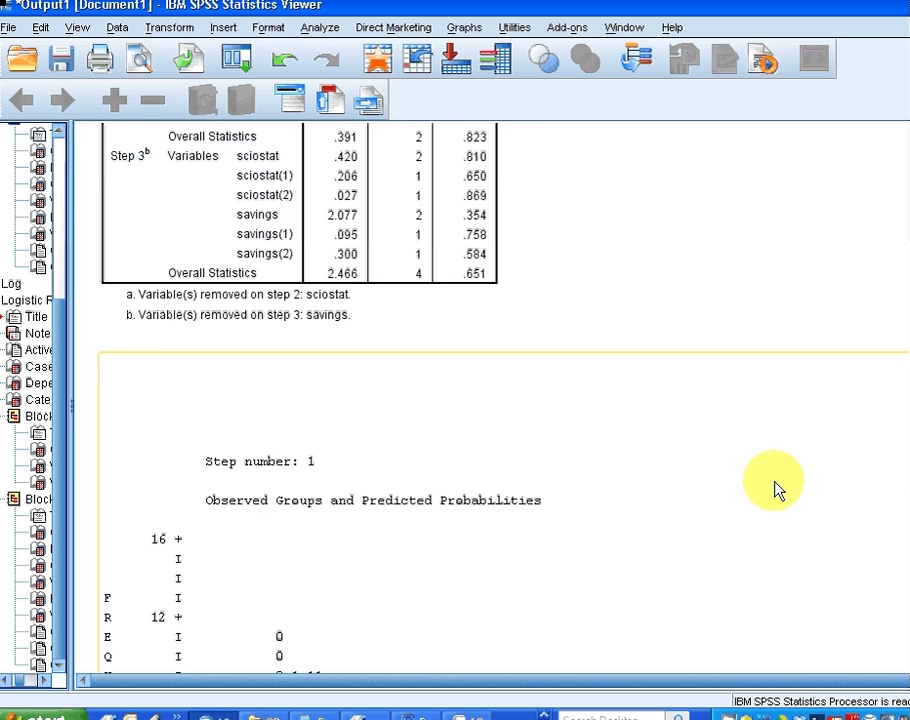
scroll(504, 378, up, 15)
scroll(504, 378, up, 12)
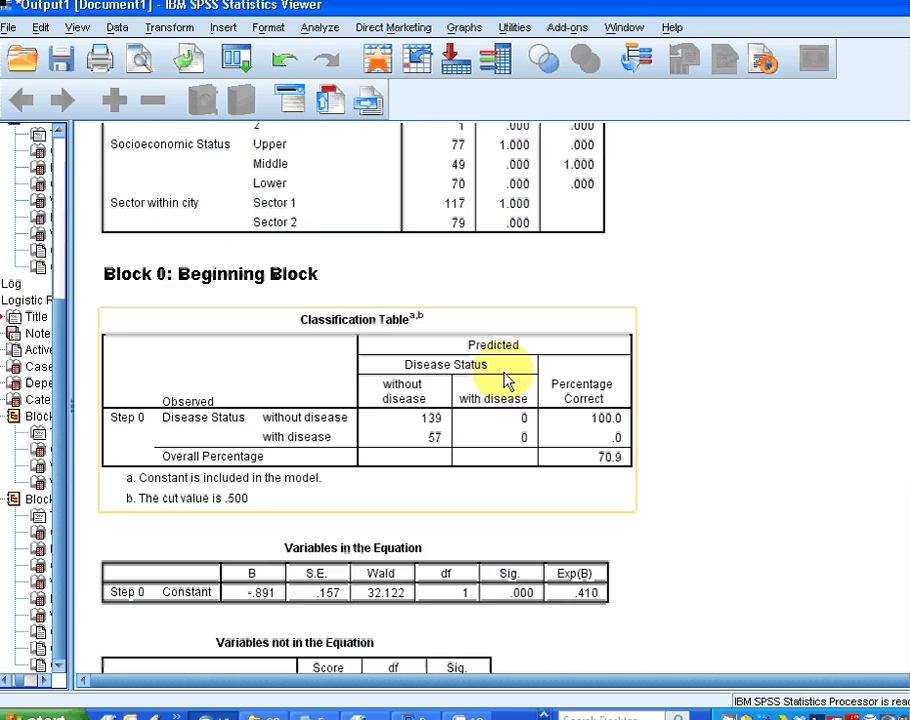
scroll(504, 378, up, 12)
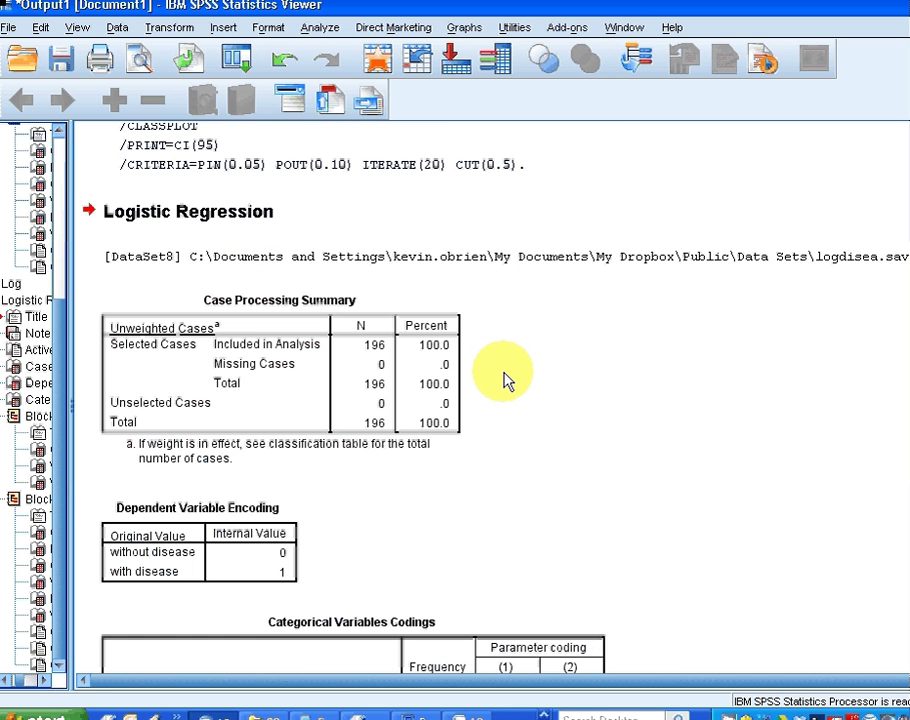
scroll(504, 378, down, 5)
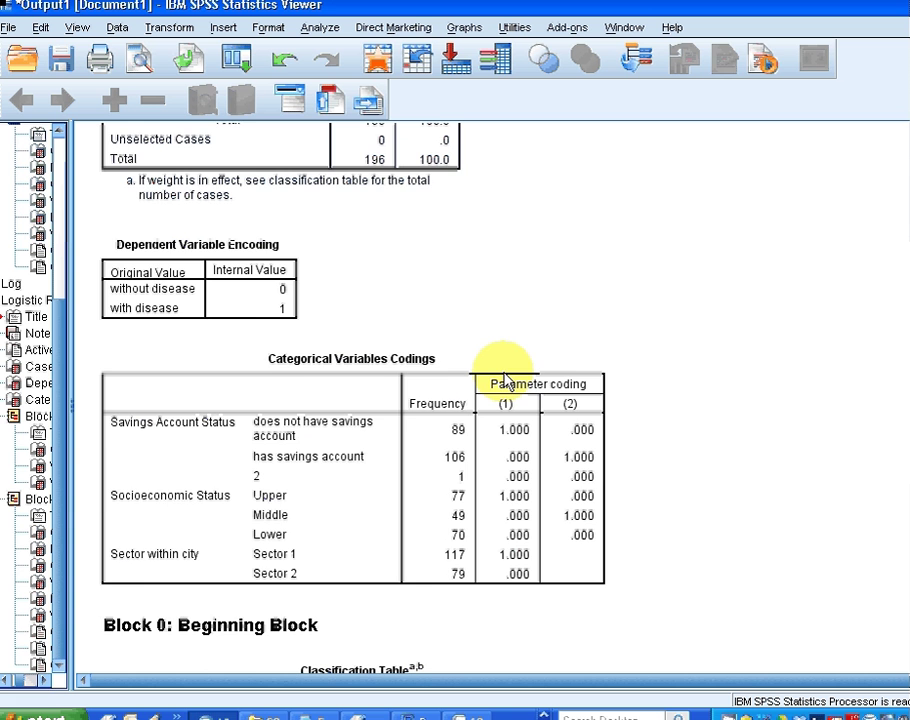
scroll(504, 378, down, 5)
scroll(504, 378, down, 8)
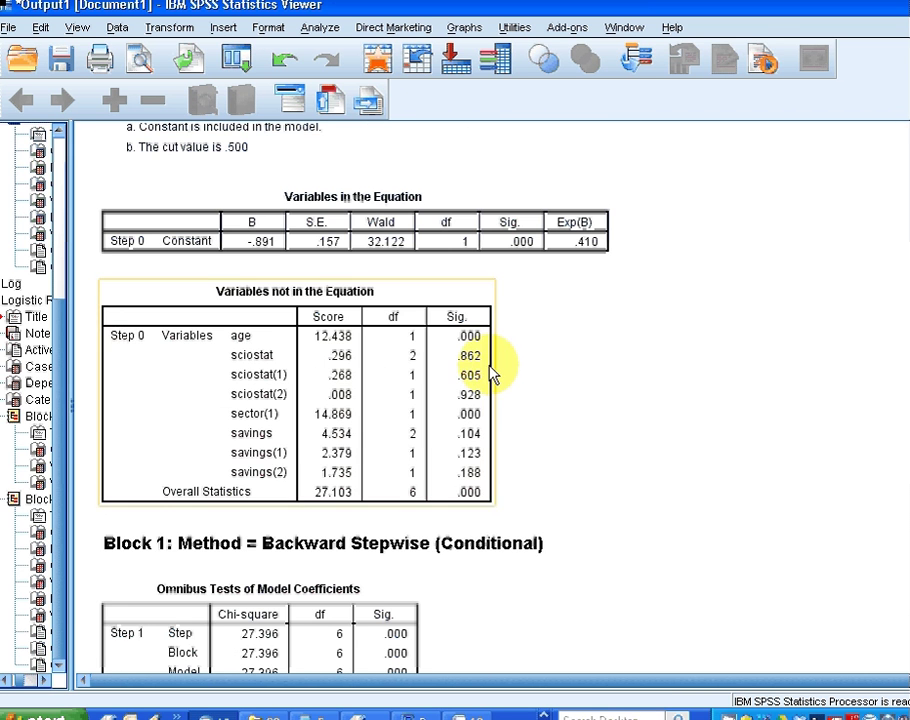
scroll(500, 376, down, 7)
scroll(490, 372, up, 3)
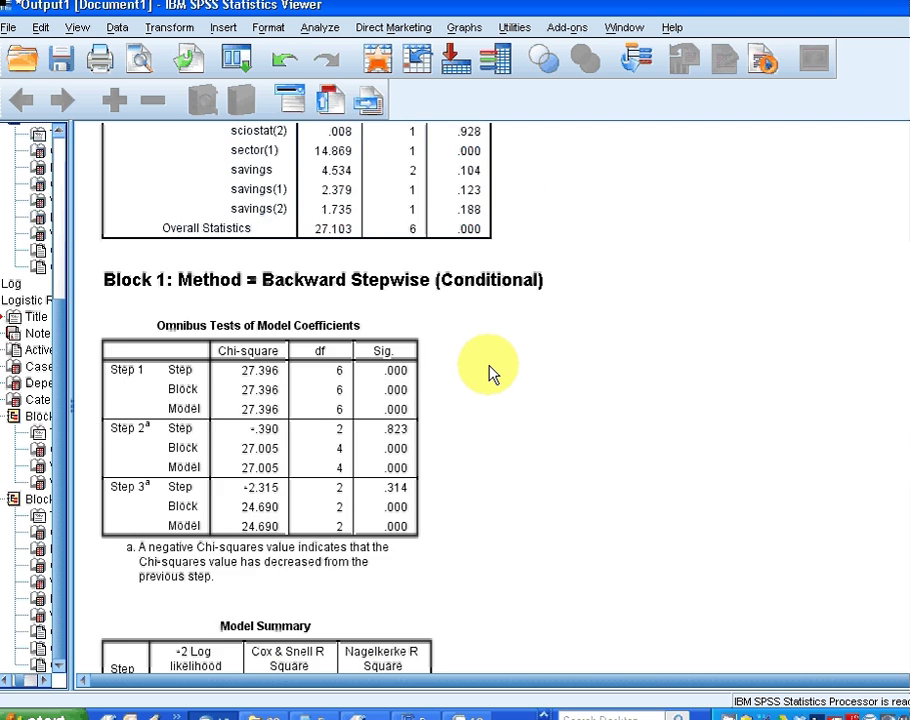
click(490, 370)
scroll(490, 372, down, 2)
scroll(490, 372, down, 12)
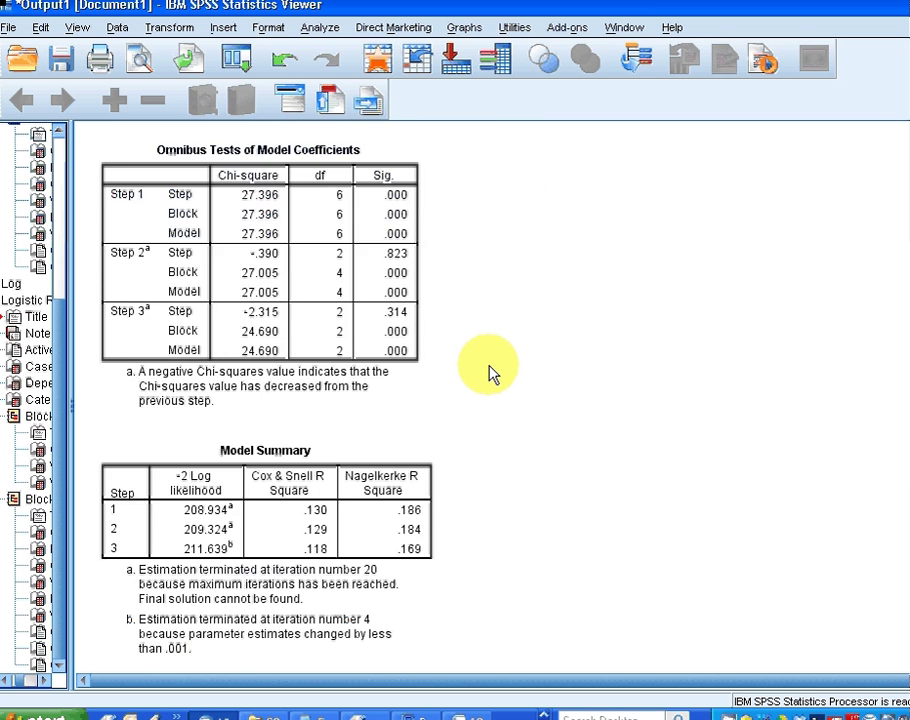
scroll(490, 372, down, 10)
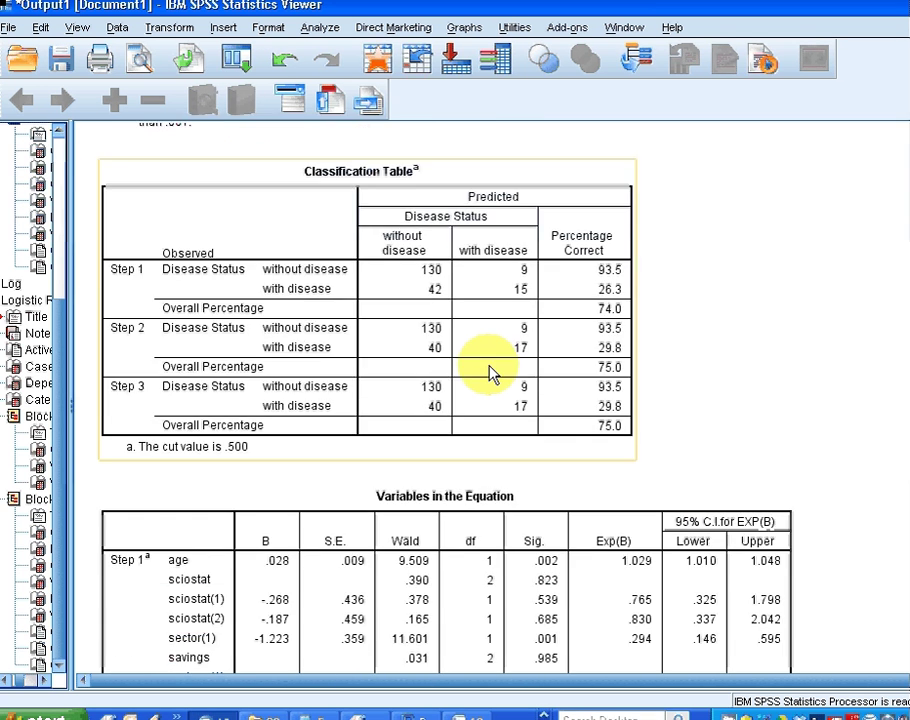
scroll(490, 372, down, 2)
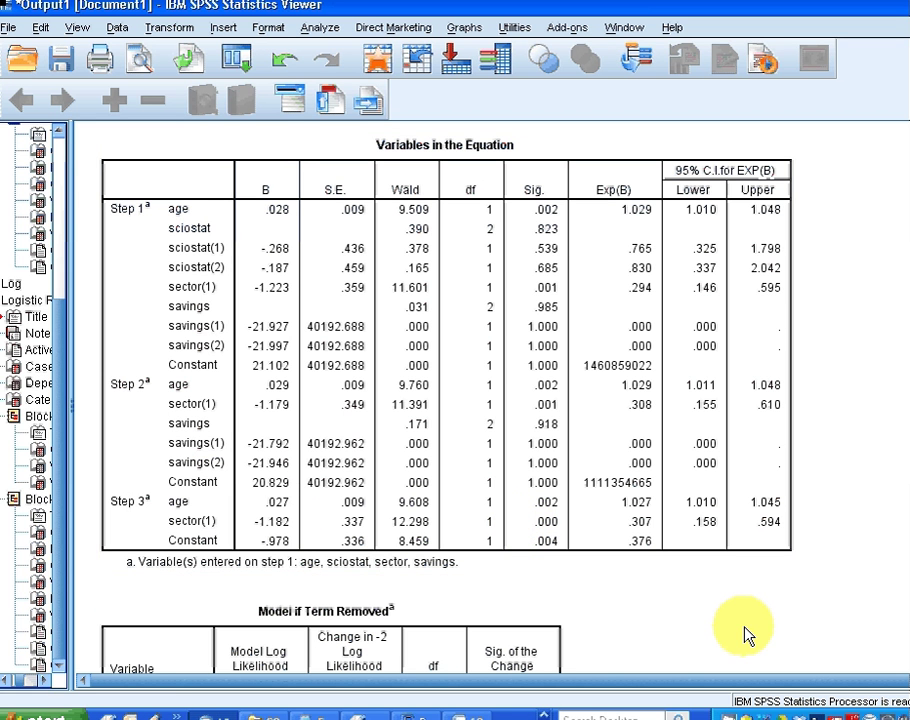
click(372, 612)
click(335, 560)
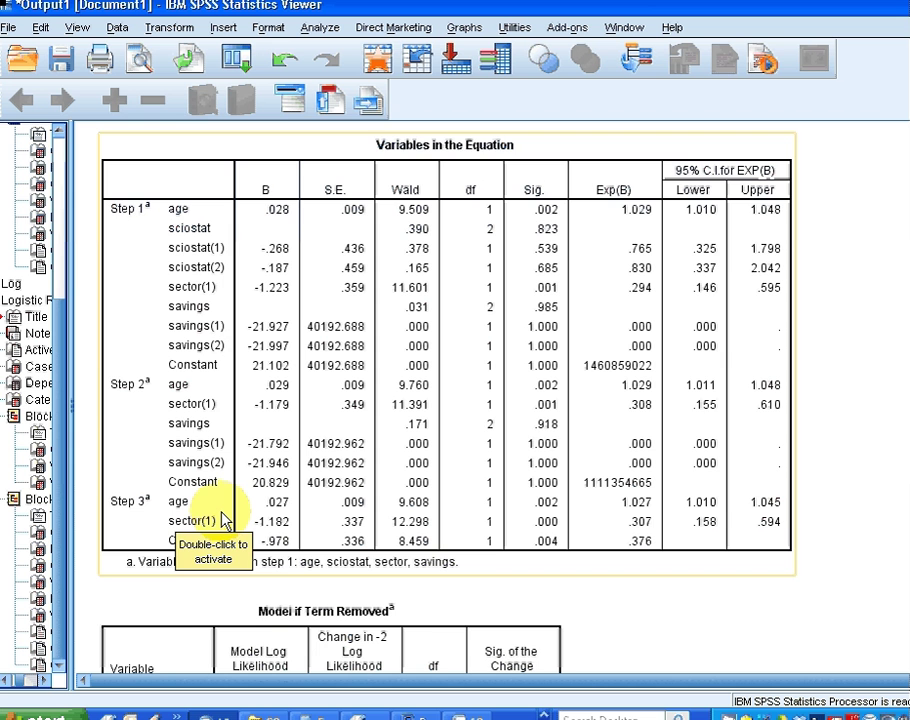
scroll(222, 520, down, 5)
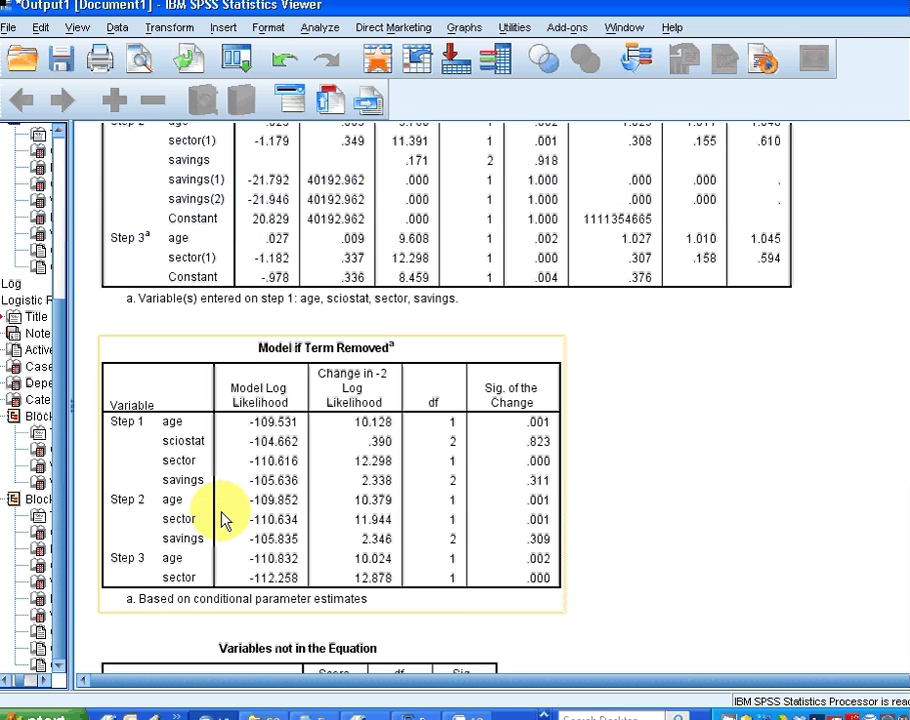
scroll(222, 520, down, 7)
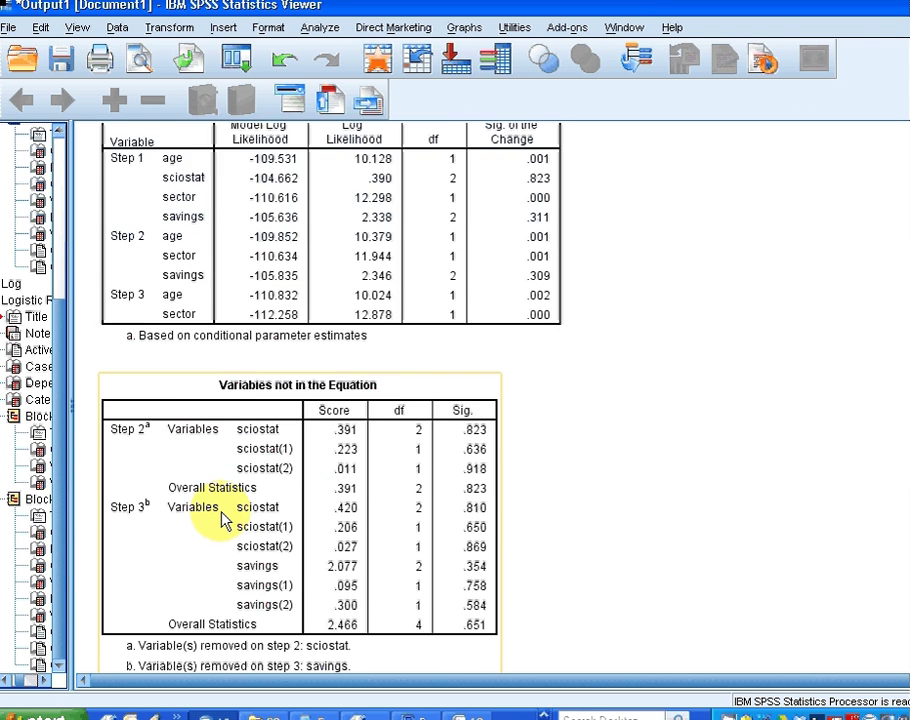
scroll(222, 520, up, 15)
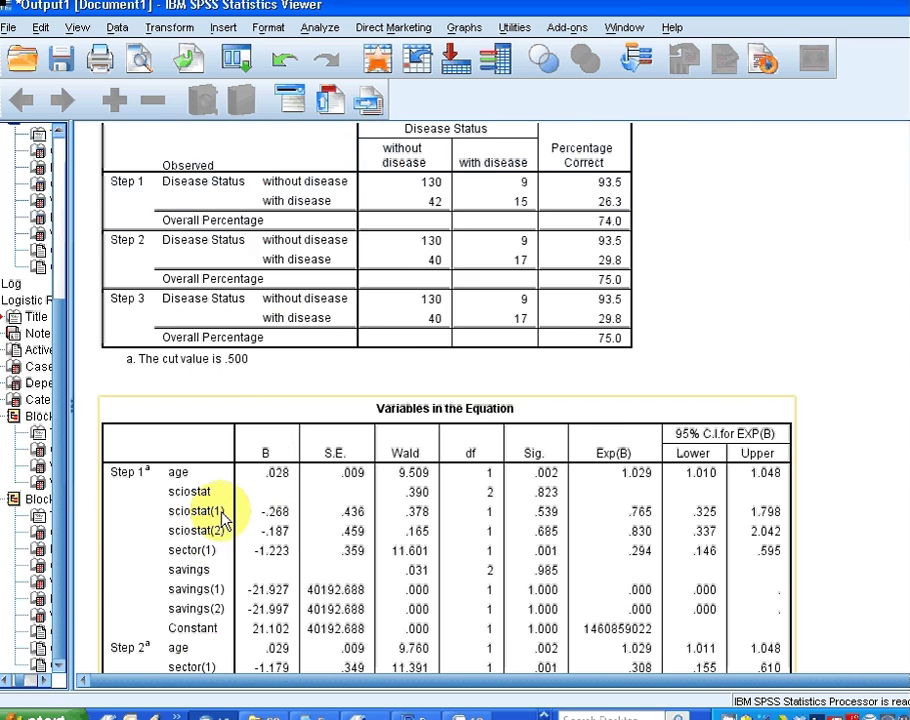
scroll(222, 520, up, 5)
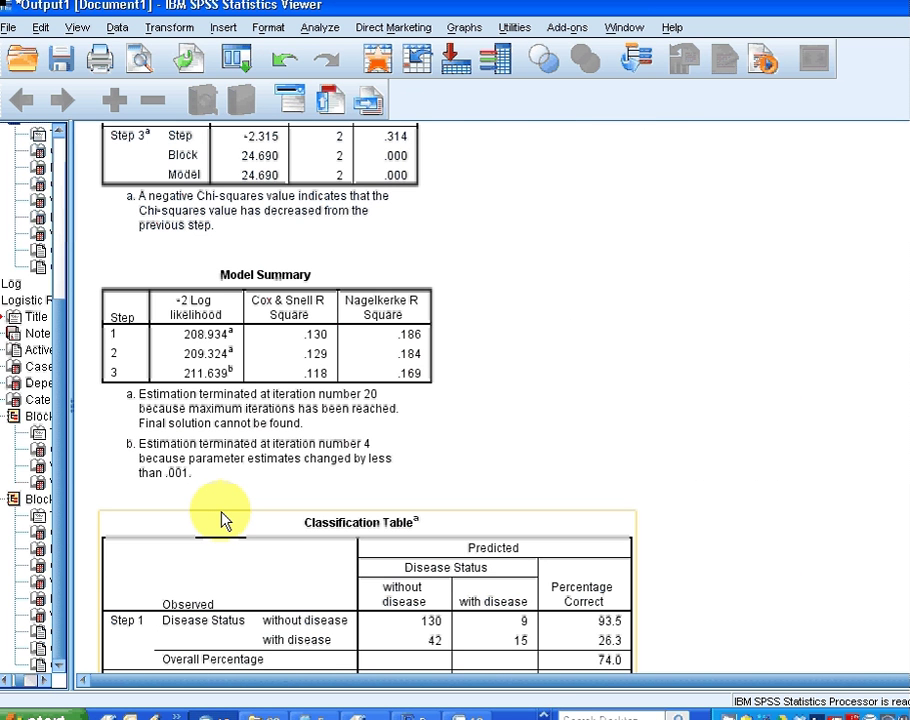